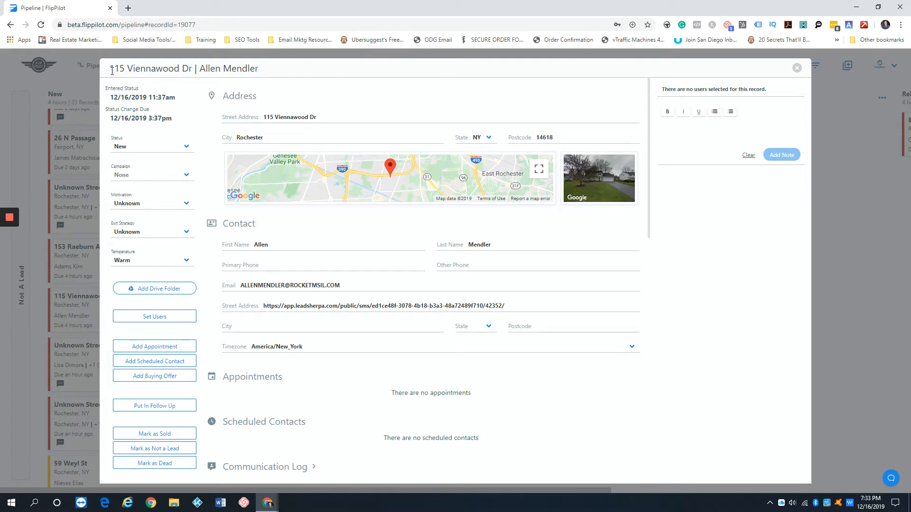
- Point out the record title and pan the map around the property
{"action": "left_click_drag", "start_coordinate": [110, 73], "coordinate": [168, 69]}
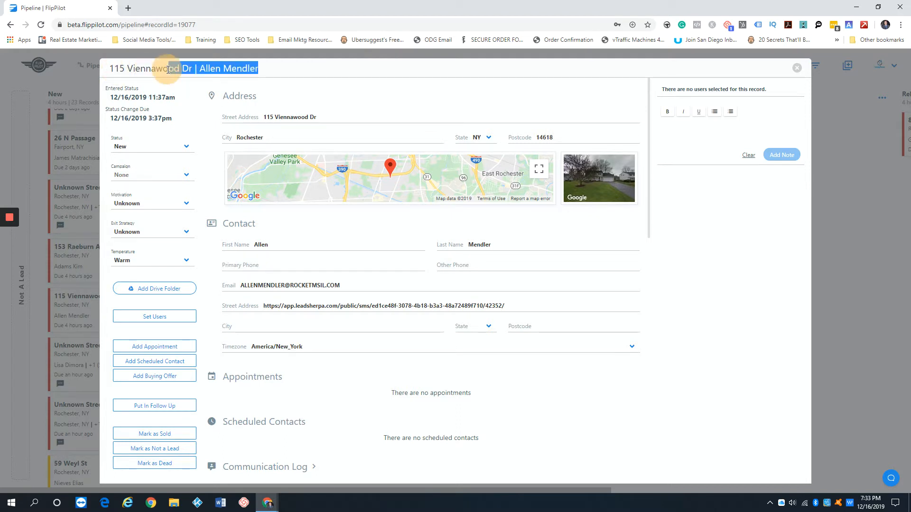
{"action": "left_click", "coordinate": [271, 70]}
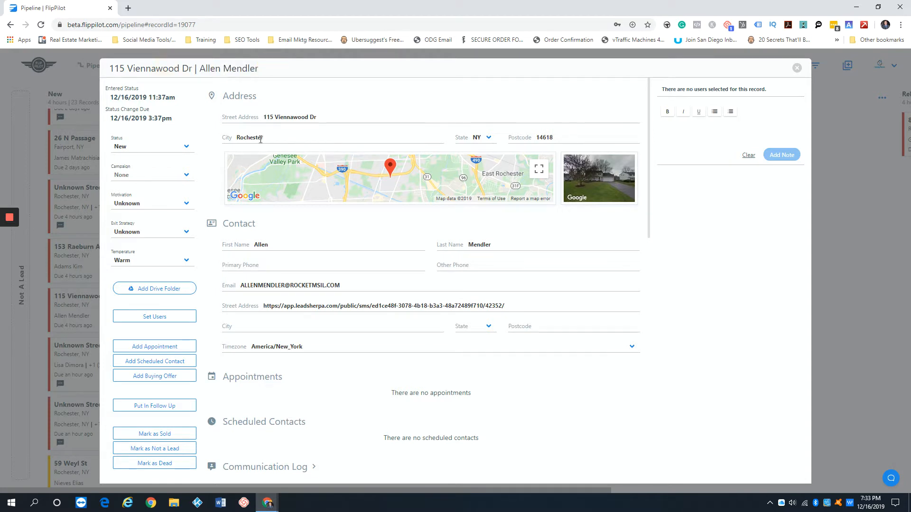
{"action": "left_click_drag", "start_coordinate": [336, 189], "coordinate": [374, 179]}
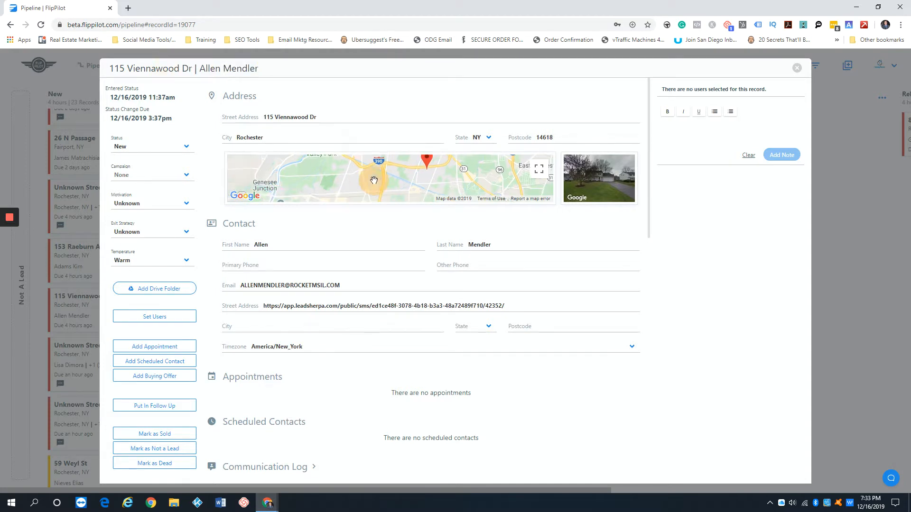
{"action": "left_click_drag", "start_coordinate": [469, 173], "coordinate": [390, 177]}
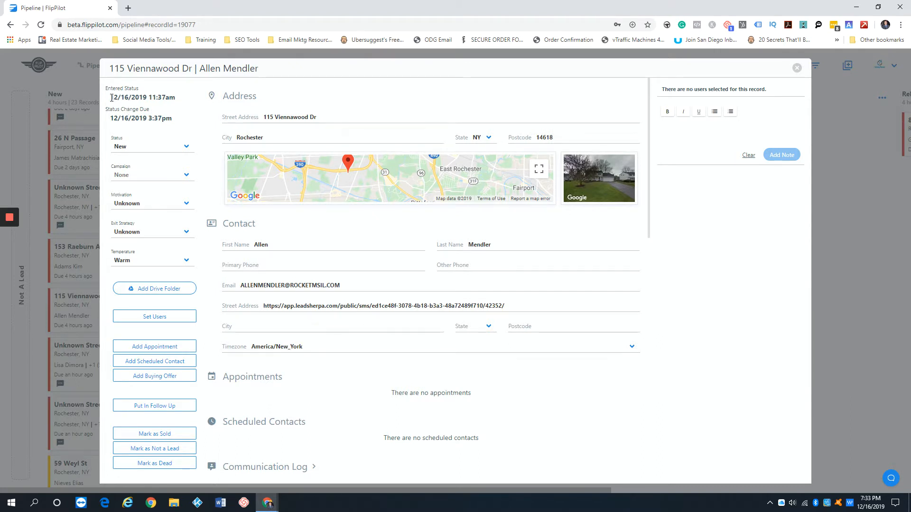
- Highlight the Entered Status and Status Change Due dates to point them out
{"action": "left_click_drag", "start_coordinate": [111, 97], "coordinate": [170, 98]}
{"action": "left_click", "coordinate": [184, 98]}
{"action": "left_click_drag", "start_coordinate": [112, 98], "coordinate": [181, 98]}
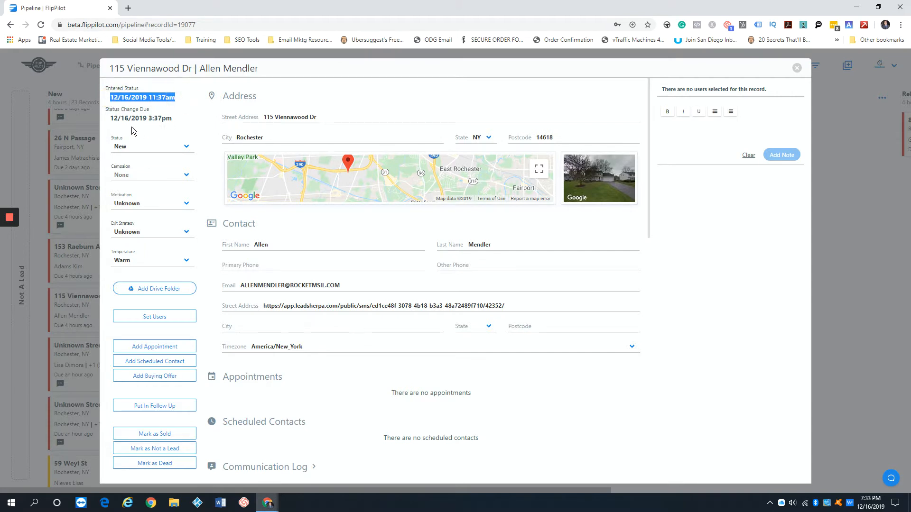
{"action": "left_click_drag", "start_coordinate": [110, 118], "coordinate": [179, 122]}
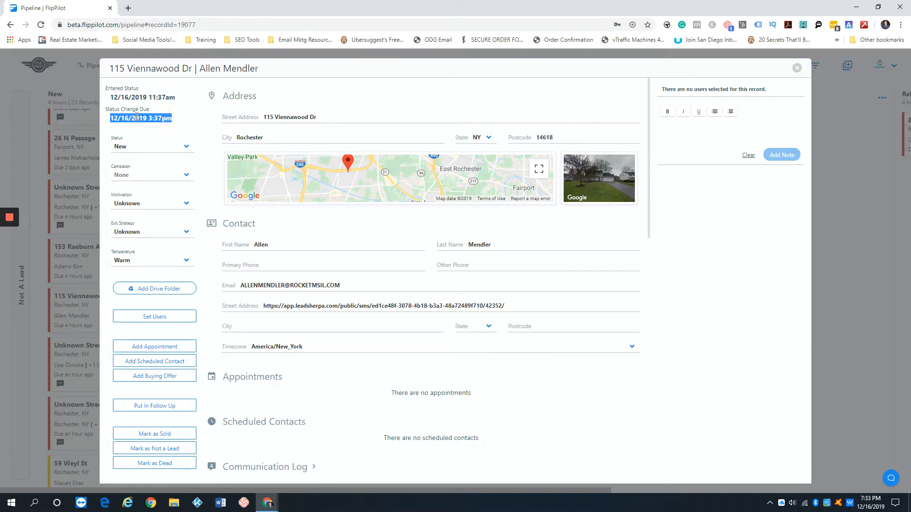
{"action": "left_click", "coordinate": [186, 112]}
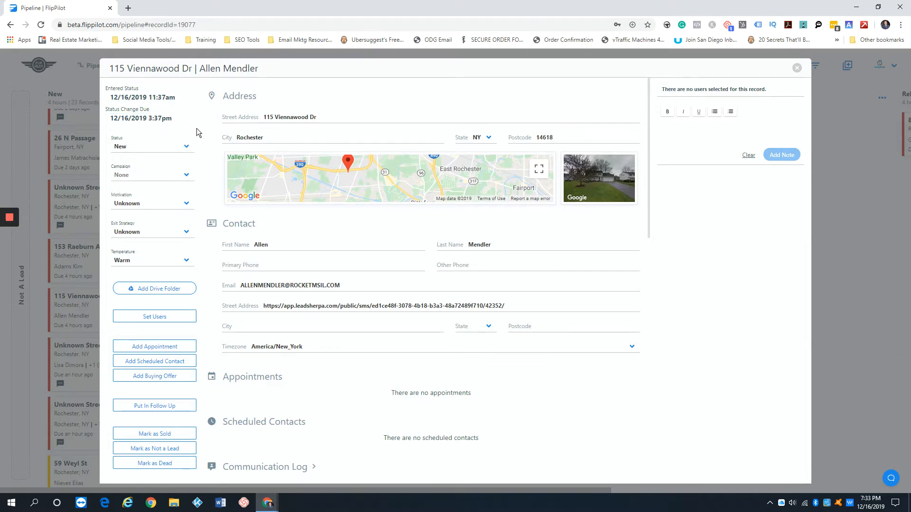
- Review the lead status options, keeping New, and the campaign options, leaving None
{"action": "left_click", "coordinate": [180, 148]}
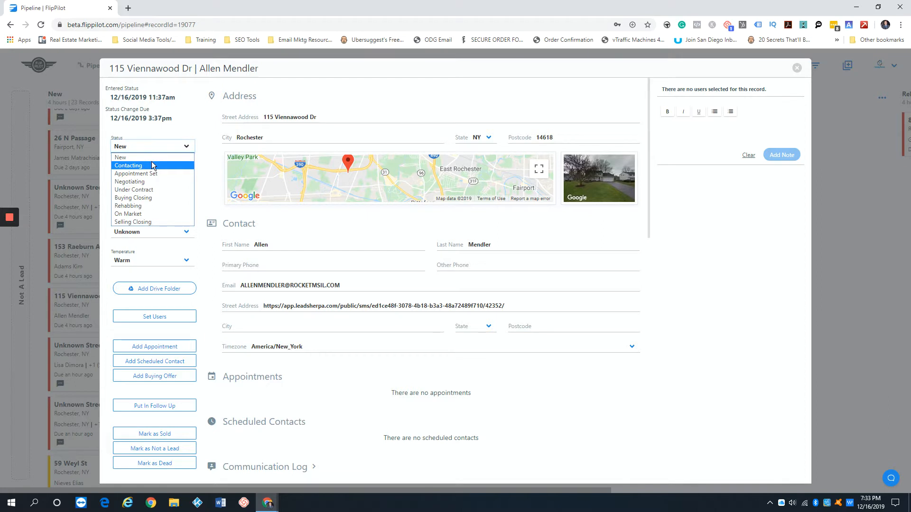
{"action": "left_click", "coordinate": [207, 167]}
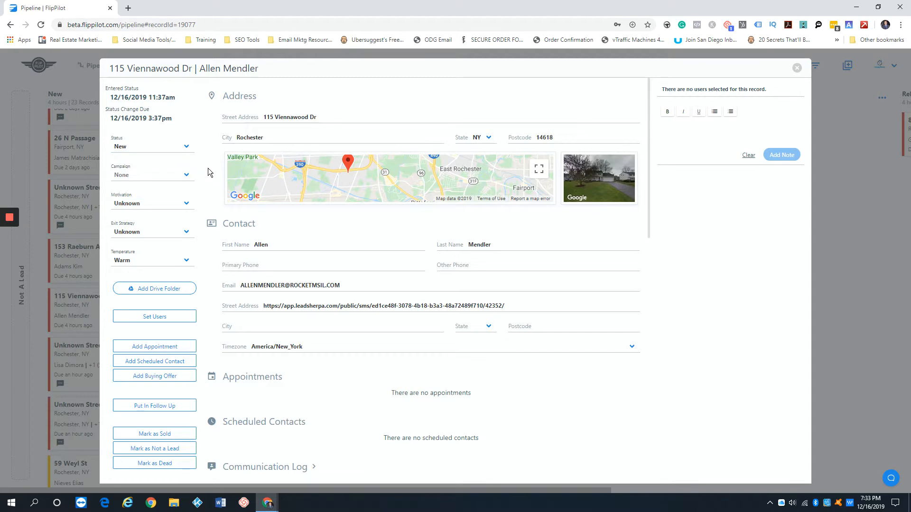
{"action": "left_click", "coordinate": [177, 175]}
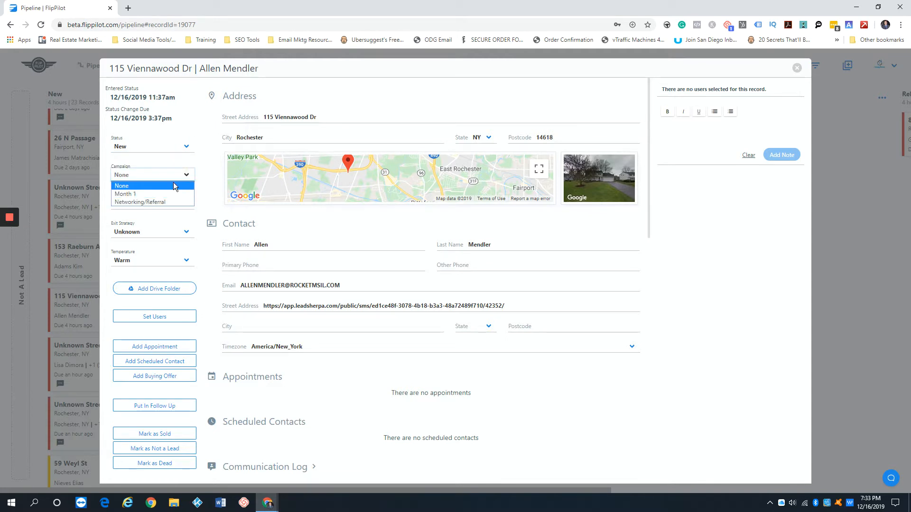
{"action": "left_click", "coordinate": [201, 179]}
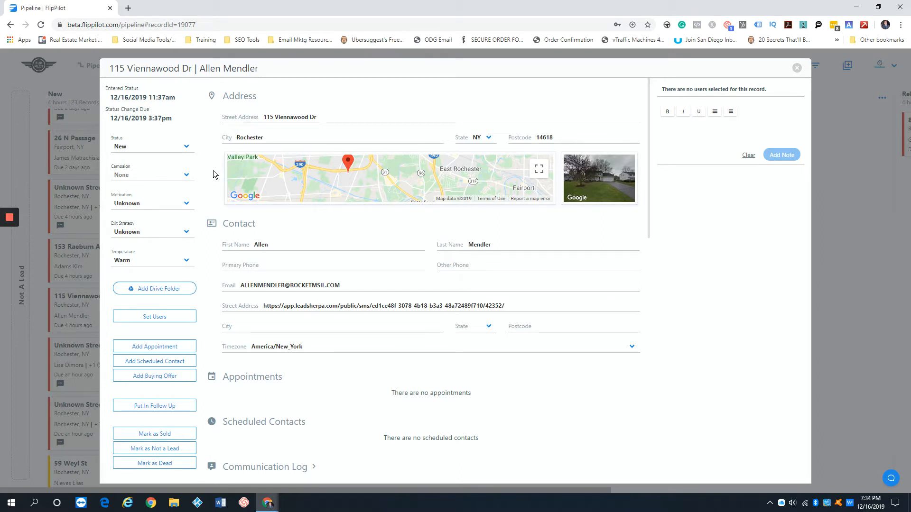
{"action": "left_click", "coordinate": [185, 177]}
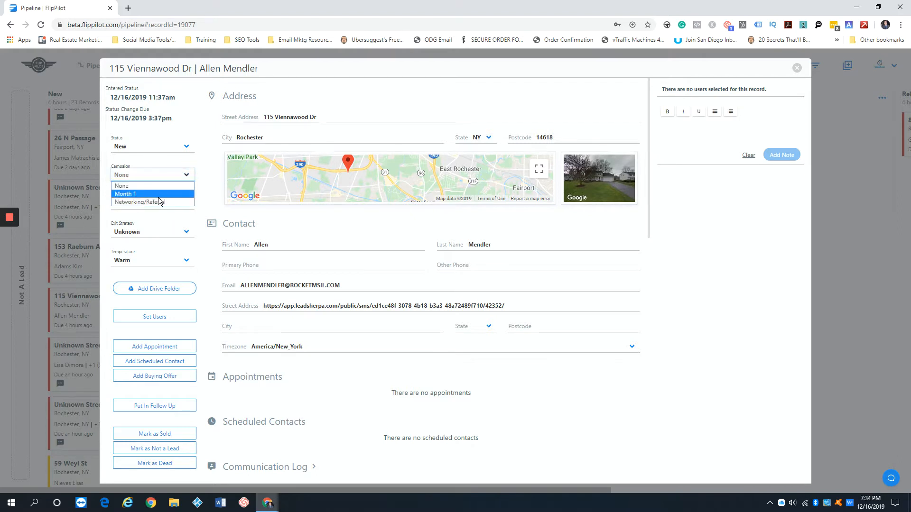
{"action": "left_click", "coordinate": [211, 171]}
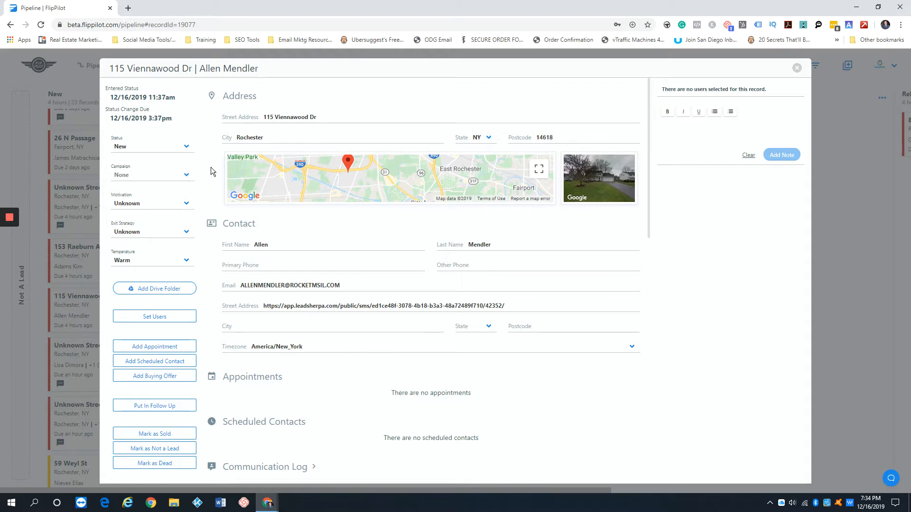
- Review the motivation and exit strategy lists, left Unknown, and temperature choices, kept Warm
{"action": "left_click", "coordinate": [184, 203]}
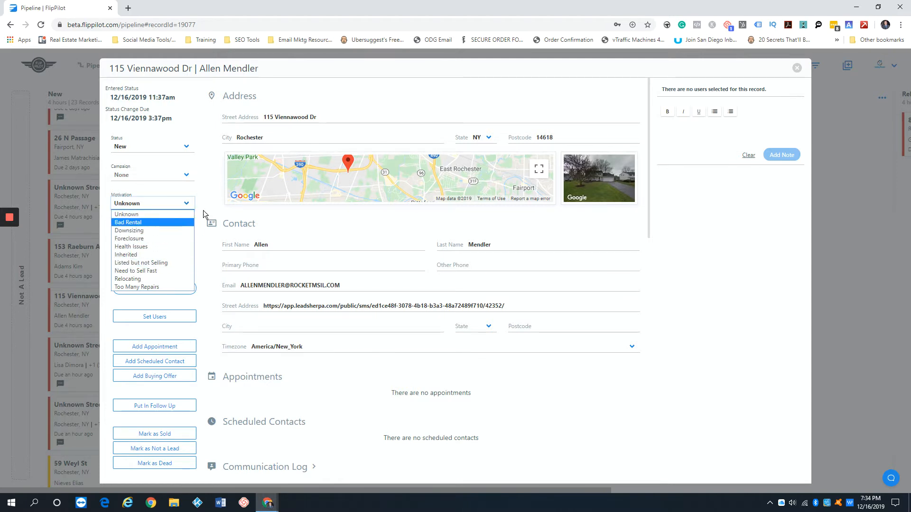
{"action": "left_click", "coordinate": [208, 198]}
{"action": "scroll", "coordinate": [207, 199], "scroll_direction": "down", "scroll_amount": 1}
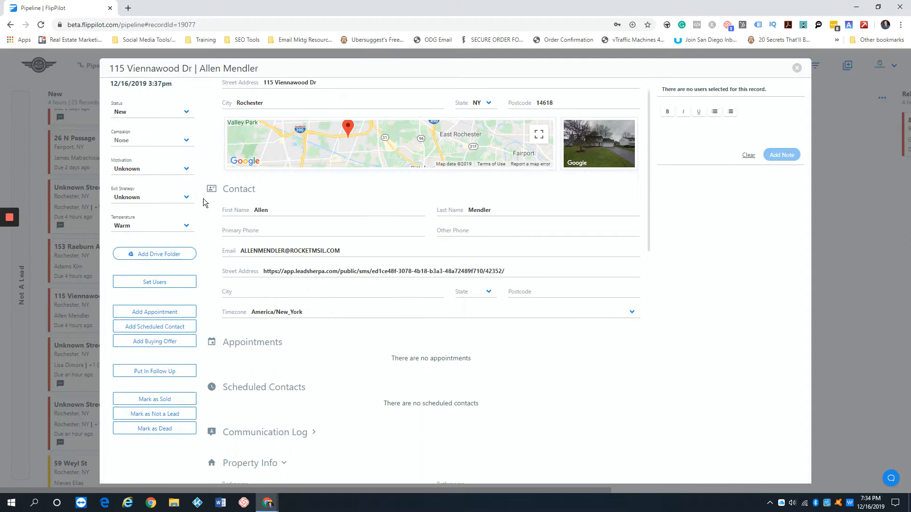
{"action": "left_click", "coordinate": [172, 194]}
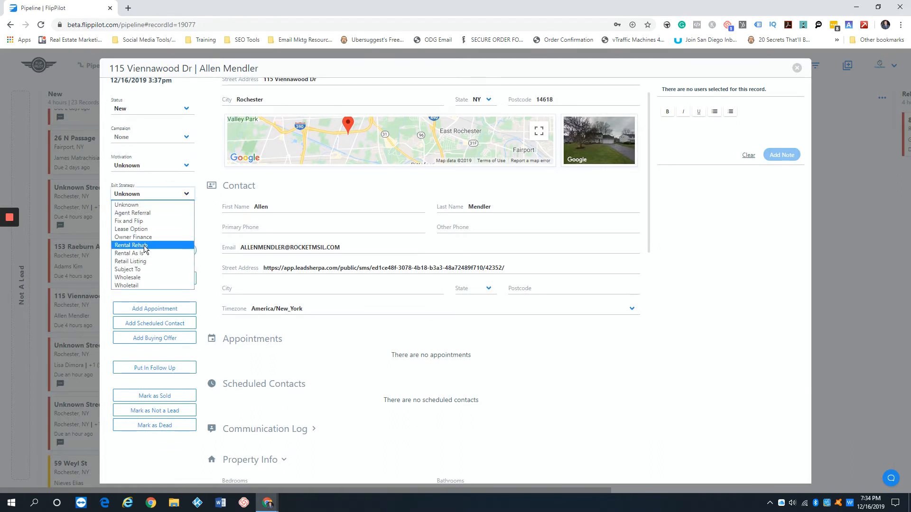
{"action": "left_click", "coordinate": [209, 209]}
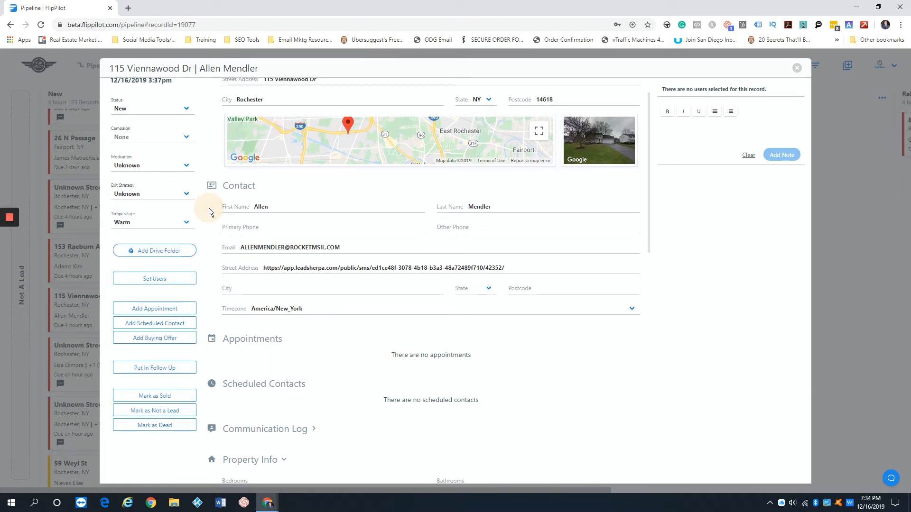
{"action": "left_click", "coordinate": [178, 224]}
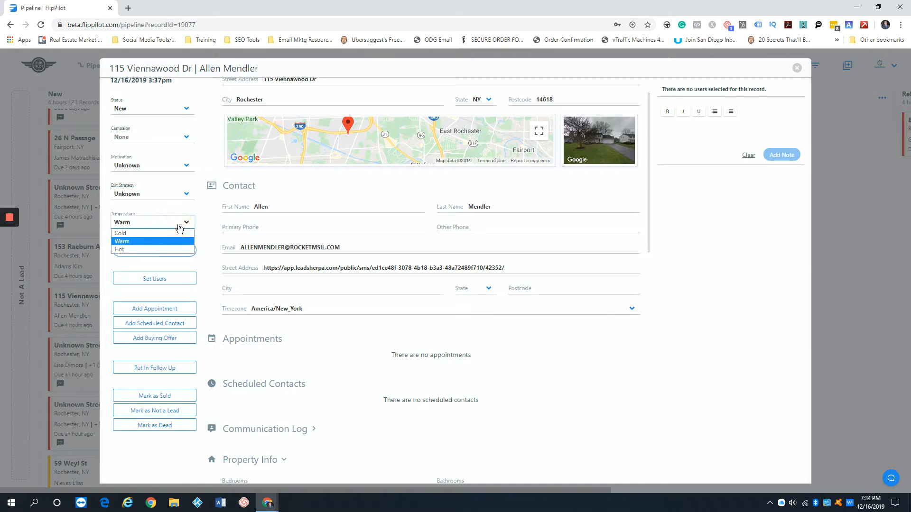
{"action": "left_click", "coordinate": [207, 217]}
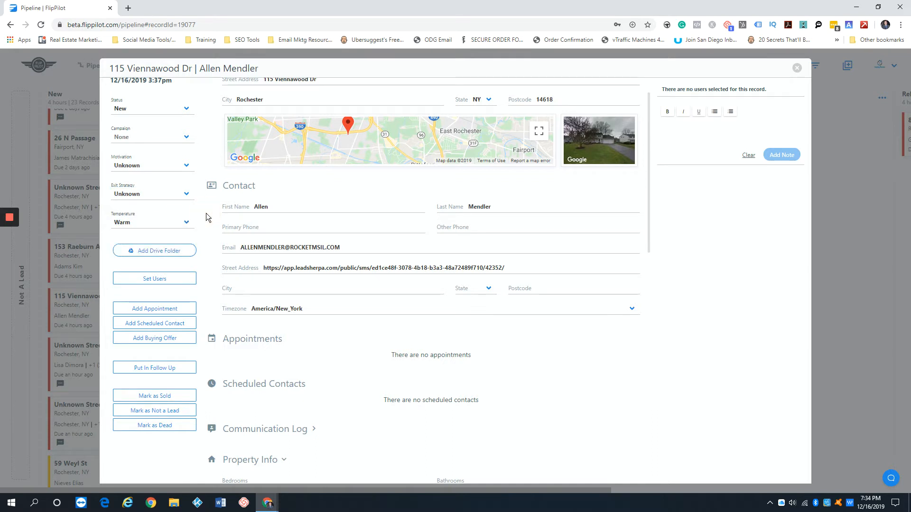
- Start linking a Google Drive folder, then dismiss the appointment form without scheduling
{"action": "scroll", "coordinate": [206, 217], "scroll_direction": "down", "scroll_amount": 1}
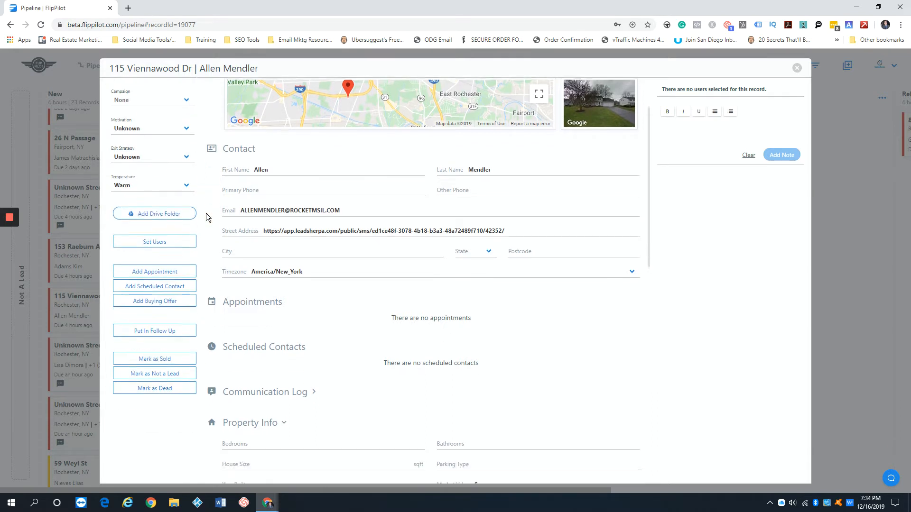
{"action": "left_click", "coordinate": [160, 214]}
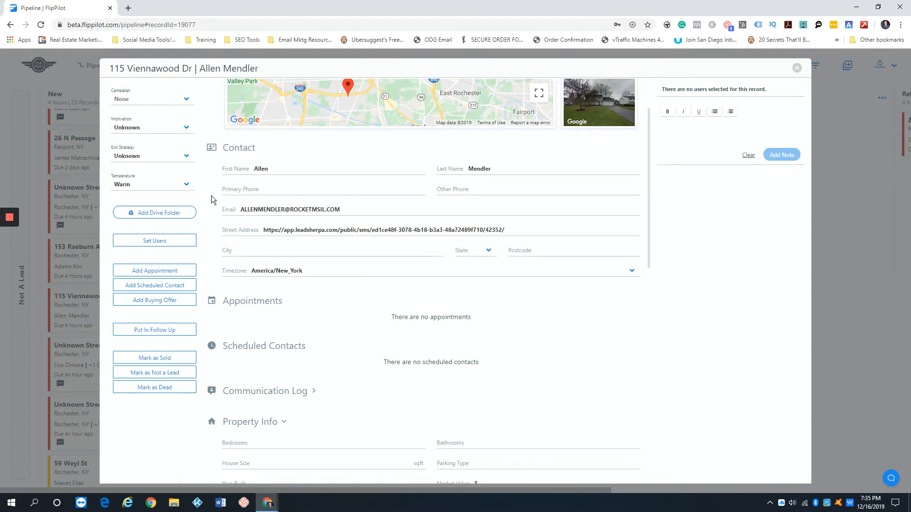
{"action": "scroll", "coordinate": [208, 187], "scroll_direction": "down", "scroll_amount": 1}
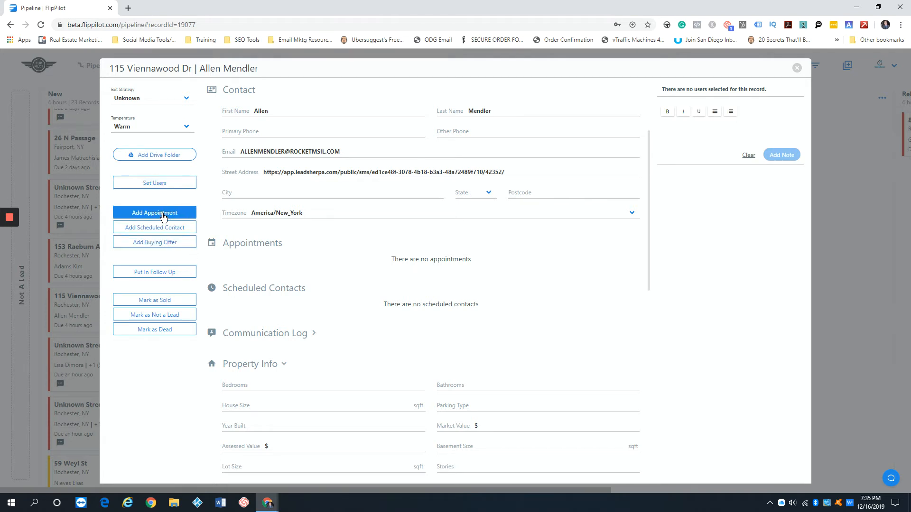
{"action": "left_click", "coordinate": [169, 212]}
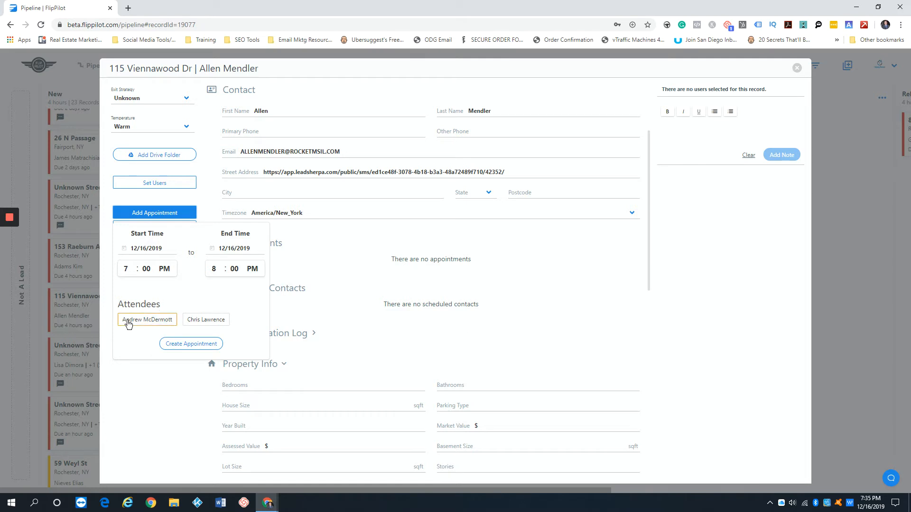
{"action": "left_click", "coordinate": [170, 382]}
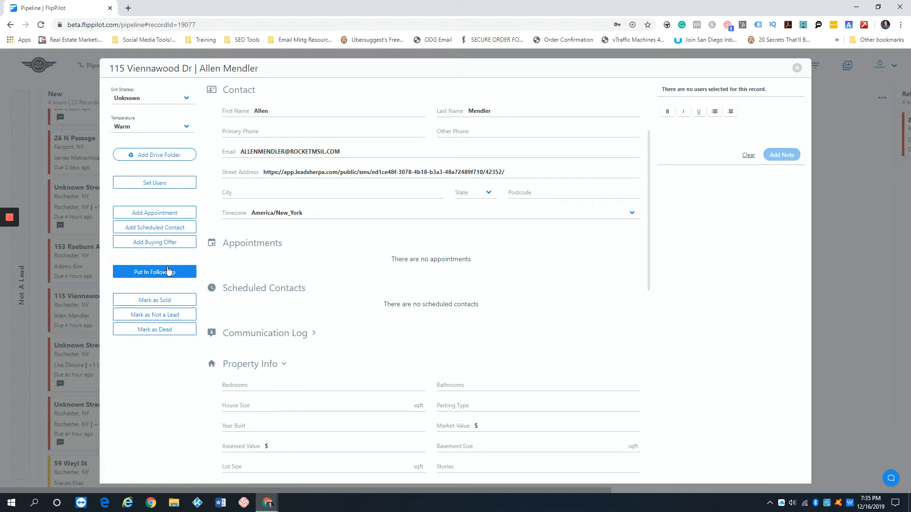
- Review the follow-up sequence and sending-number lists, then close the form without choosing any
{"action": "left_click", "coordinate": [166, 272]}
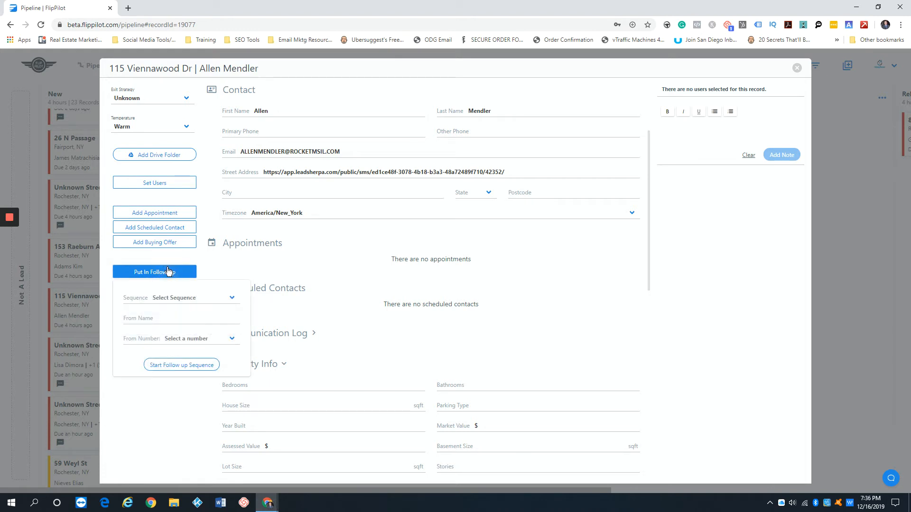
{"action": "left_click", "coordinate": [194, 299]}
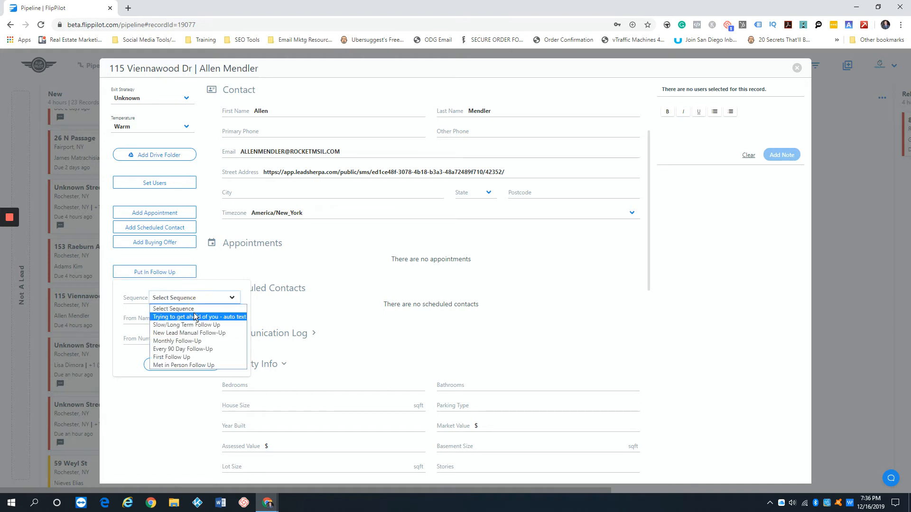
{"action": "left_click", "coordinate": [143, 294]}
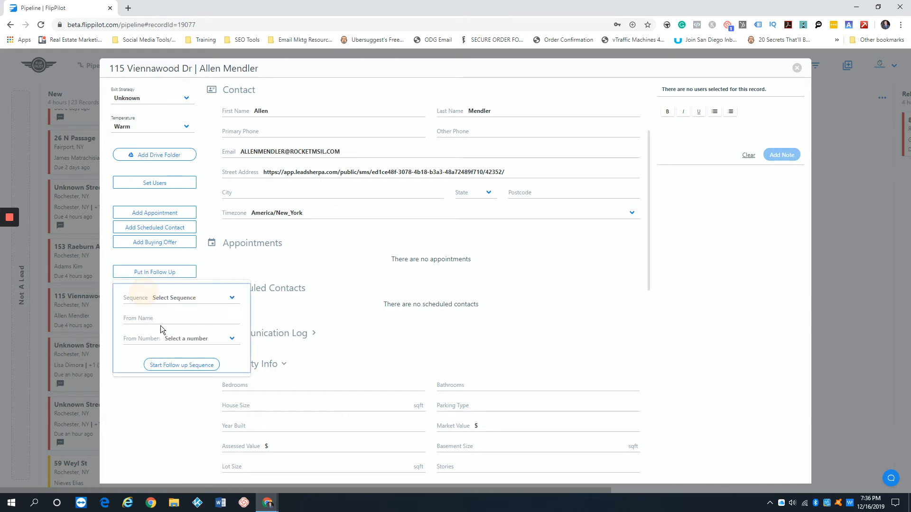
{"action": "left_click", "coordinate": [218, 341]}
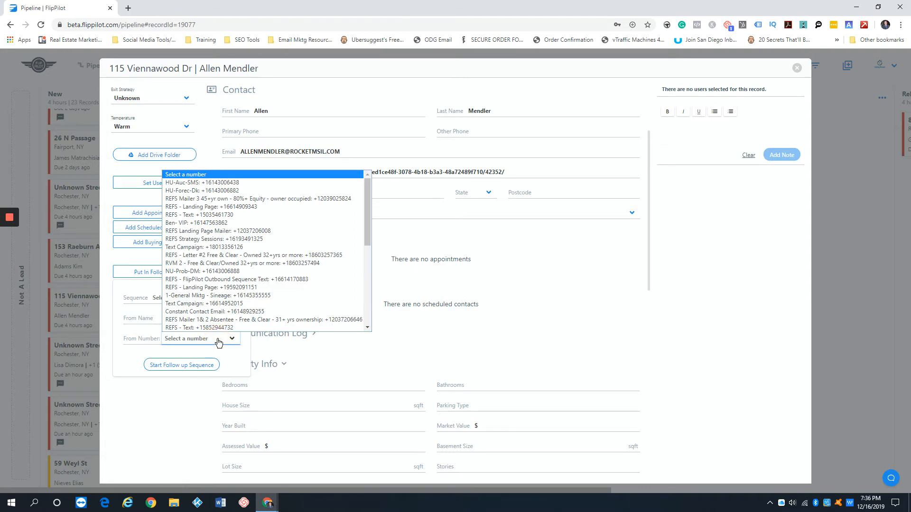
{"action": "scroll", "coordinate": [237, 303], "scroll_direction": "down", "scroll_amount": 8}
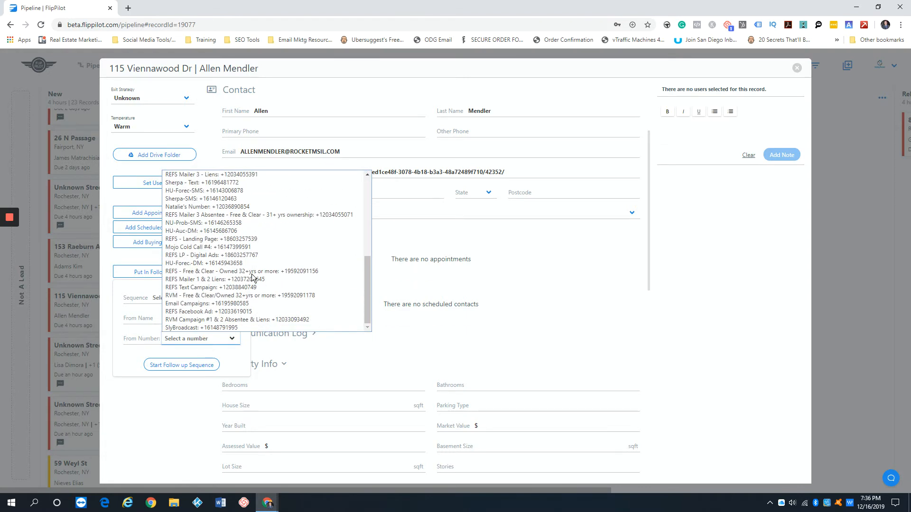
{"action": "left_click", "coordinate": [117, 315]}
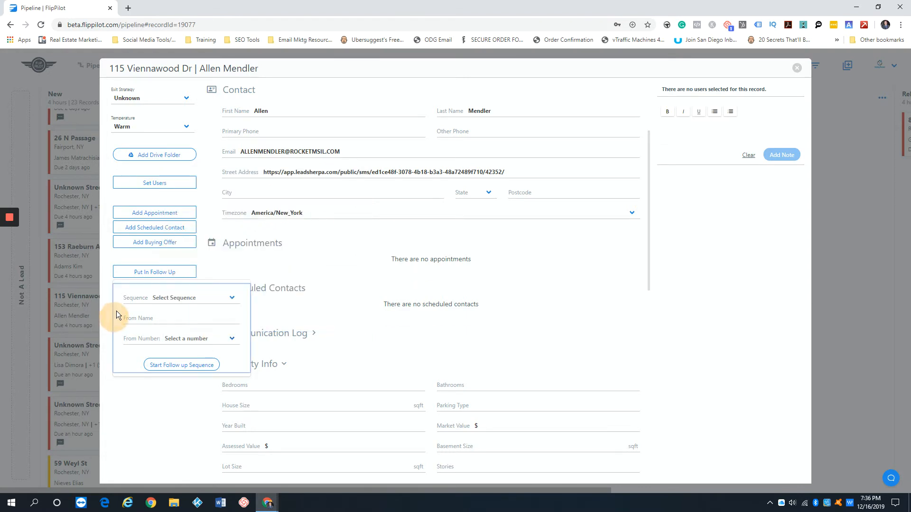
{"action": "left_click", "coordinate": [103, 275]}
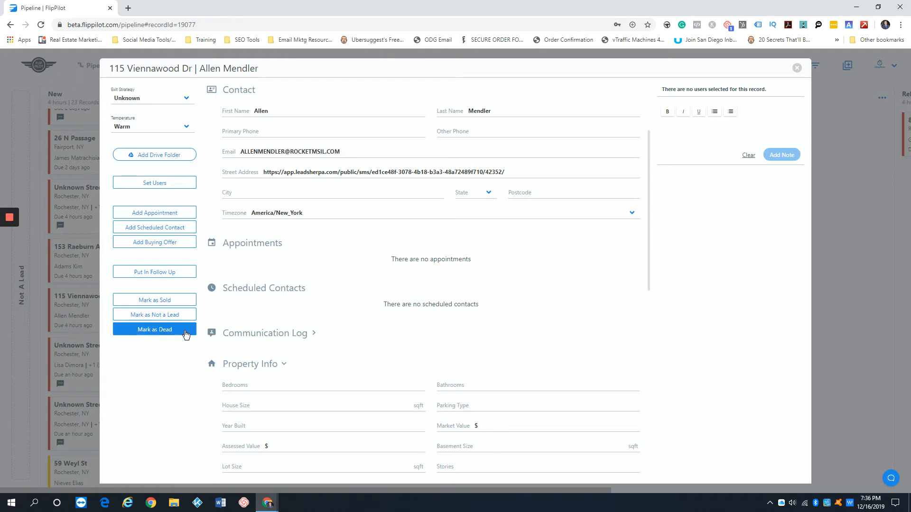
{"action": "scroll", "coordinate": [313, 337], "scroll_direction": "up", "scroll_amount": 1}
{"action": "scroll", "coordinate": [313, 337], "scroll_direction": "up", "scroll_amount": 2}
{"action": "scroll", "coordinate": [340, 337], "scroll_direction": "up", "scroll_amount": 1}
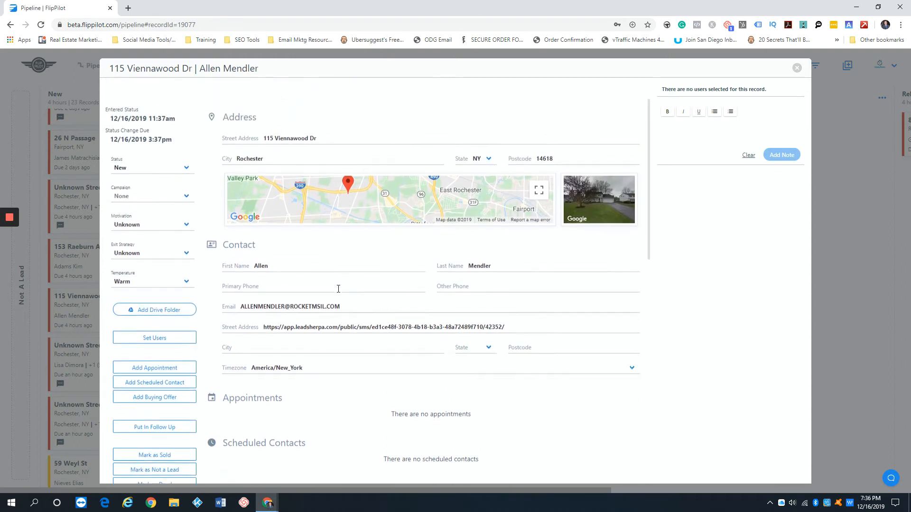
{"action": "left_click_drag", "start_coordinate": [225, 95], "coordinate": [282, 101]}
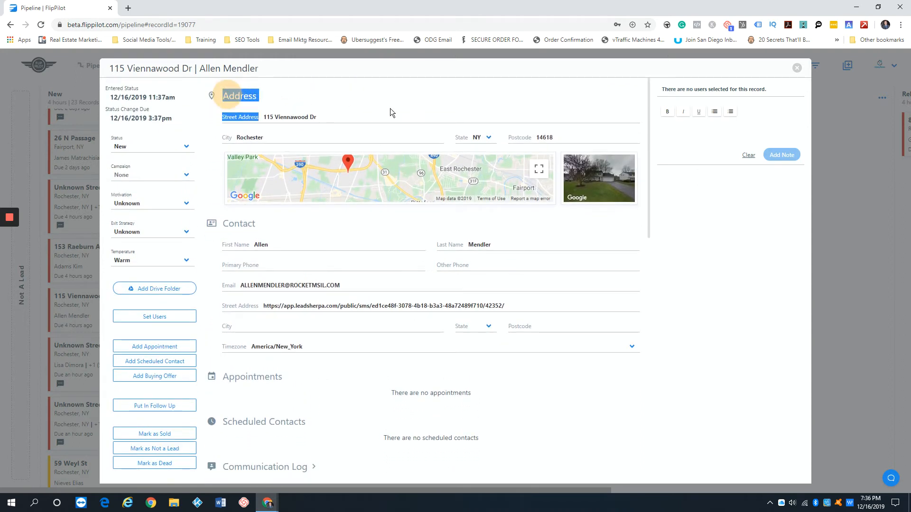
{"action": "left_click", "coordinate": [414, 101]}
{"action": "left_click_drag", "start_coordinate": [228, 226], "coordinate": [657, 314]}
{"action": "left_click", "coordinate": [675, 306]}
{"action": "scroll", "coordinate": [476, 268], "scroll_direction": "down", "scroll_amount": 1}
{"action": "scroll", "coordinate": [476, 268], "scroll_direction": "down", "scroll_amount": 6}
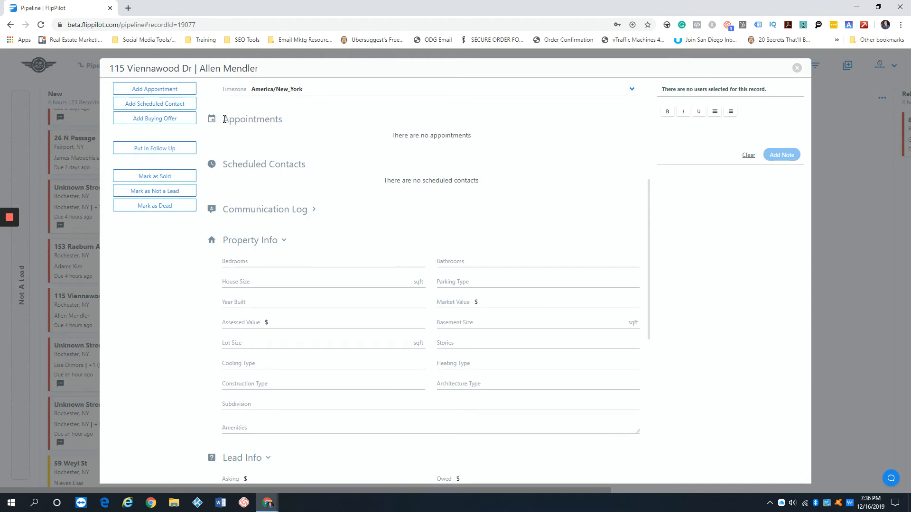
{"action": "left_click_drag", "start_coordinate": [224, 119], "coordinate": [308, 115]}
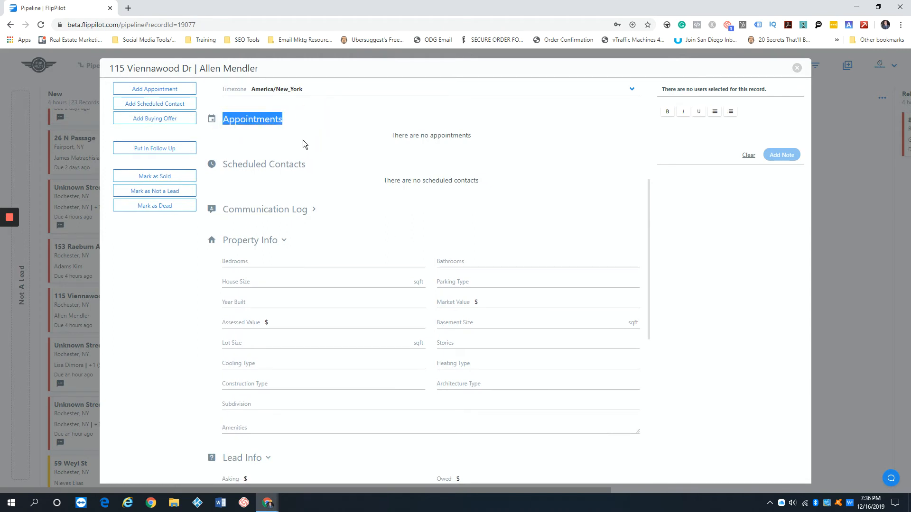
{"action": "scroll", "coordinate": [285, 137], "scroll_direction": "down", "scroll_amount": 1}
{"action": "left_click_drag", "start_coordinate": [224, 107], "coordinate": [290, 108]}
{"action": "scroll", "coordinate": [298, 142], "scroll_direction": "up", "scroll_amount": 3}
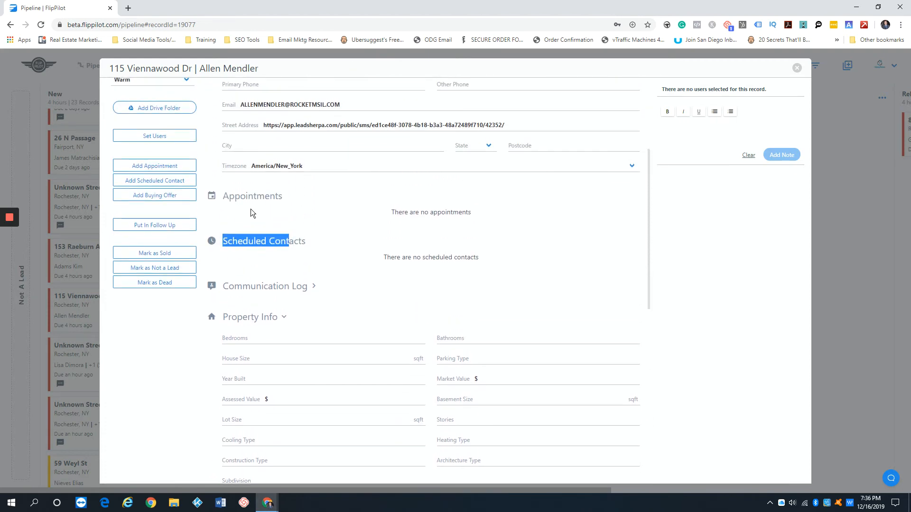
{"action": "scroll", "coordinate": [256, 207], "scroll_direction": "up", "scroll_amount": 1}
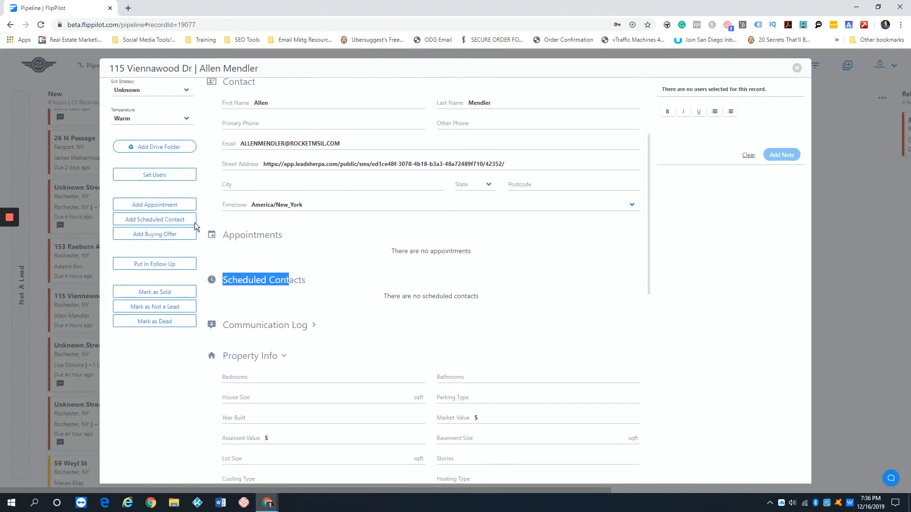
{"action": "scroll", "coordinate": [190, 204], "scroll_direction": "down", "scroll_amount": 1}
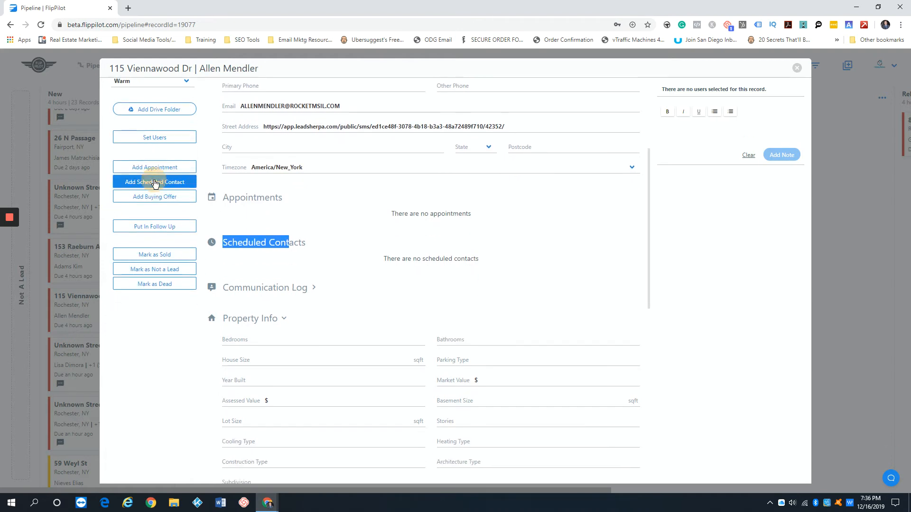
{"action": "left_click", "coordinate": [154, 182]}
{"action": "left_click", "coordinate": [192, 212]}
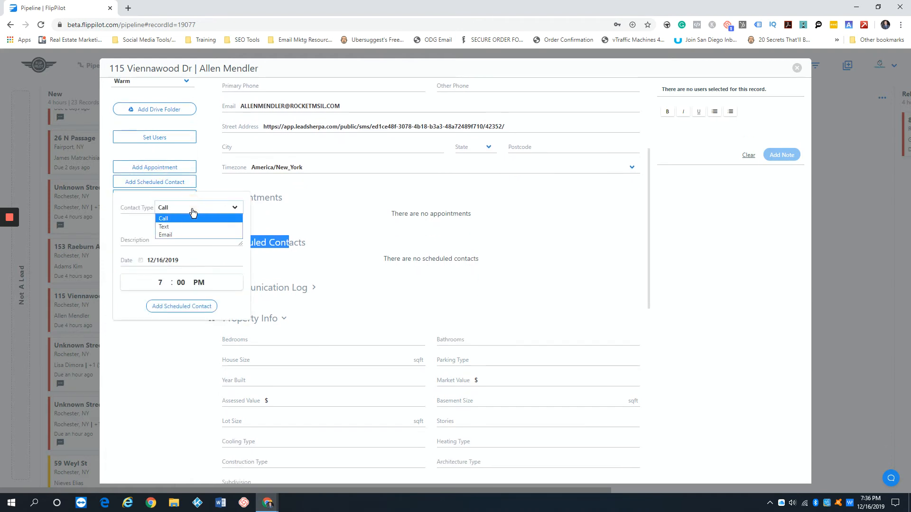
{"action": "left_click", "coordinate": [141, 244]}
{"action": "left_click", "coordinate": [141, 244]}
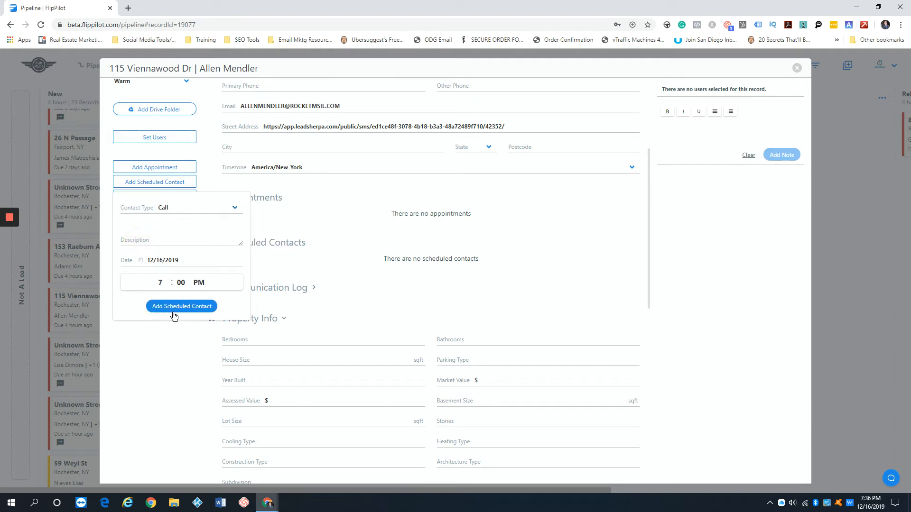
{"action": "left_click", "coordinate": [171, 358]}
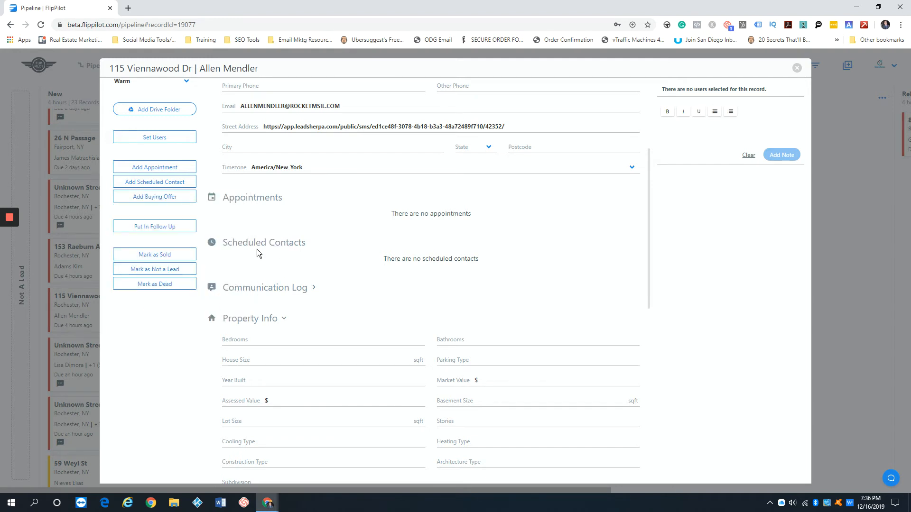
{"action": "scroll", "coordinate": [285, 213], "scroll_direction": "down", "scroll_amount": 1}
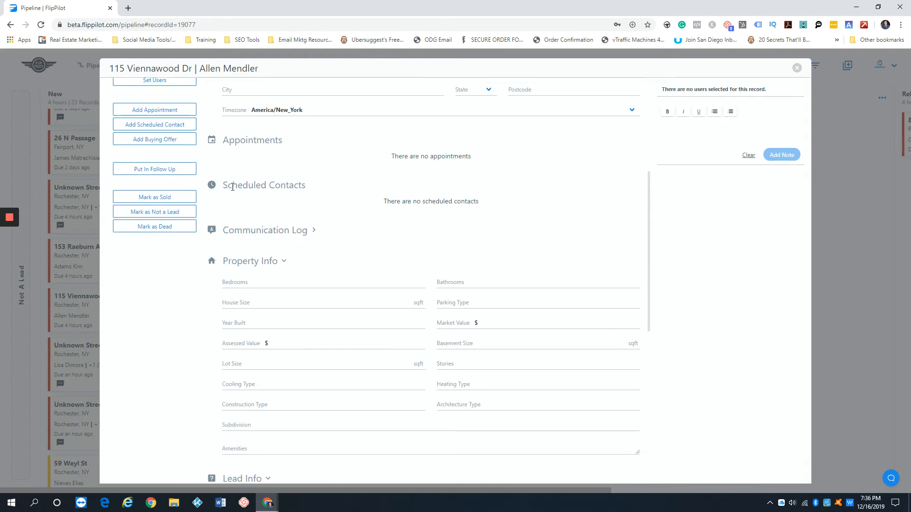
- Point out the Scheduled Contacts heading and expand the empty Communication Log section
{"action": "left_click_drag", "start_coordinate": [222, 186], "coordinate": [312, 190]}
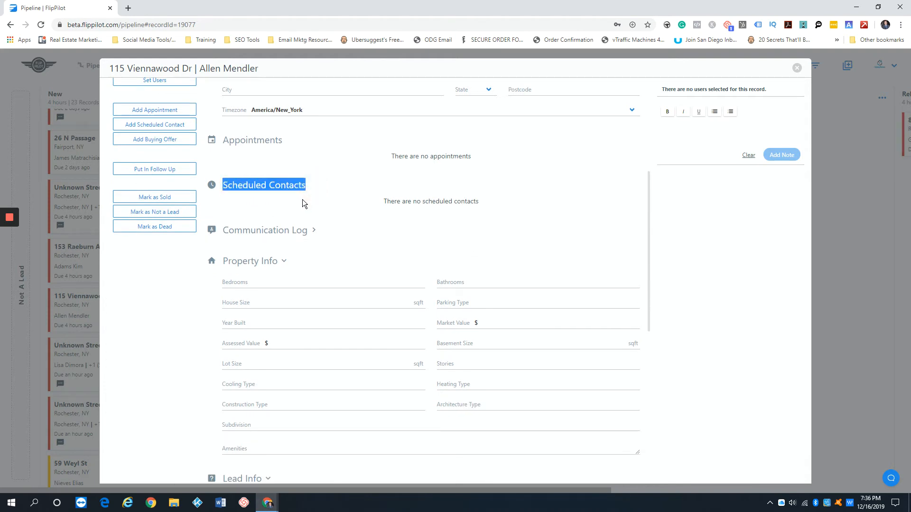
{"action": "left_click", "coordinate": [302, 200]}
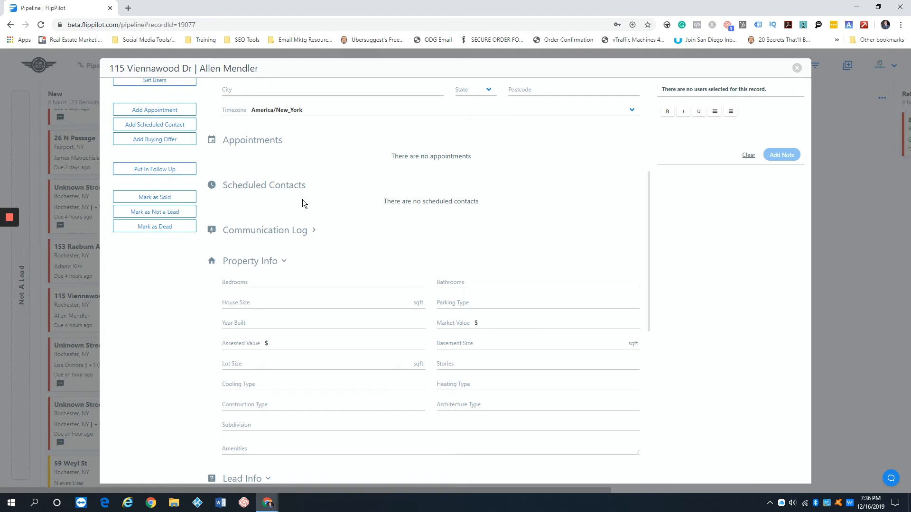
{"action": "scroll", "coordinate": [303, 199], "scroll_direction": "down", "scroll_amount": 1}
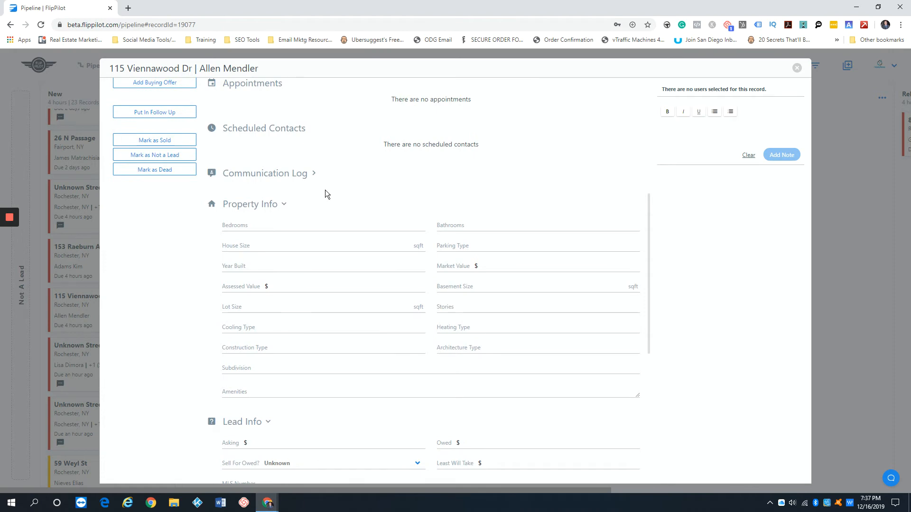
{"action": "left_click", "coordinate": [314, 174]}
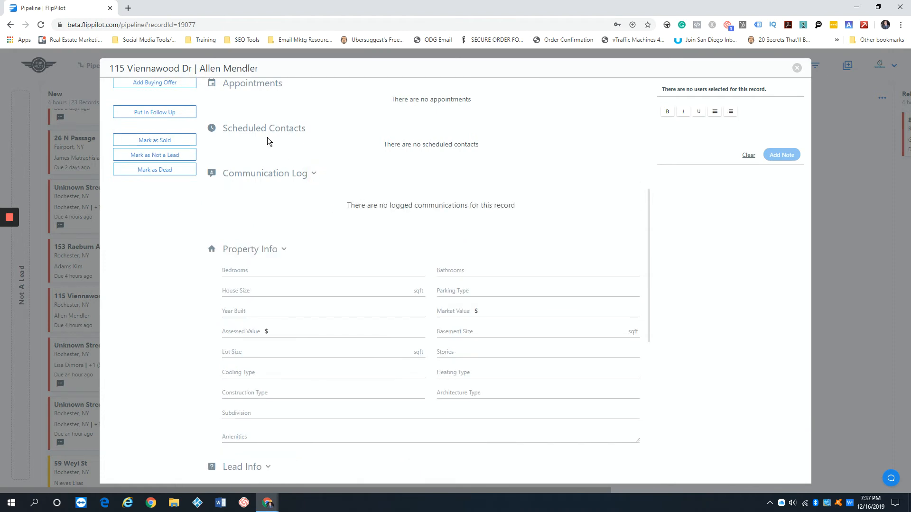
{"action": "left_click_drag", "start_coordinate": [222, 129], "coordinate": [292, 129]}
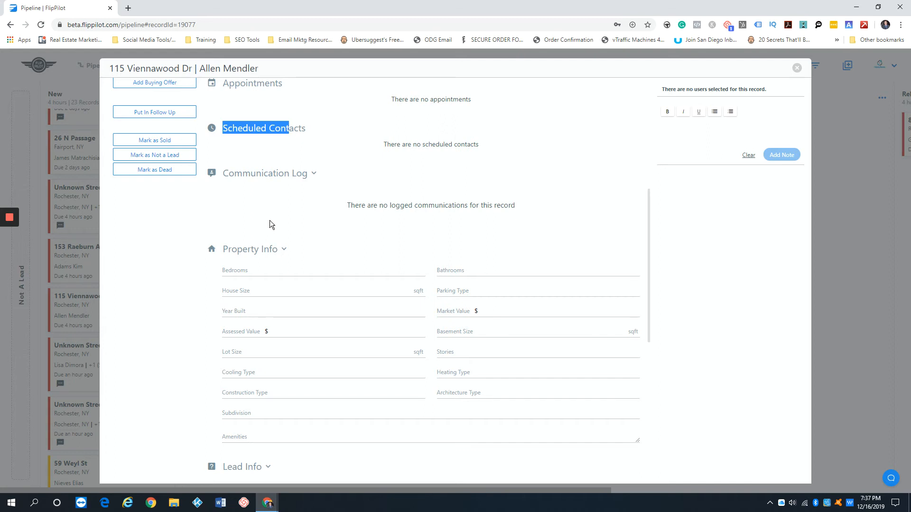
- Scroll back up the lead record to the Contact section
{"action": "scroll", "coordinate": [267, 217], "scroll_direction": "up", "scroll_amount": 4}
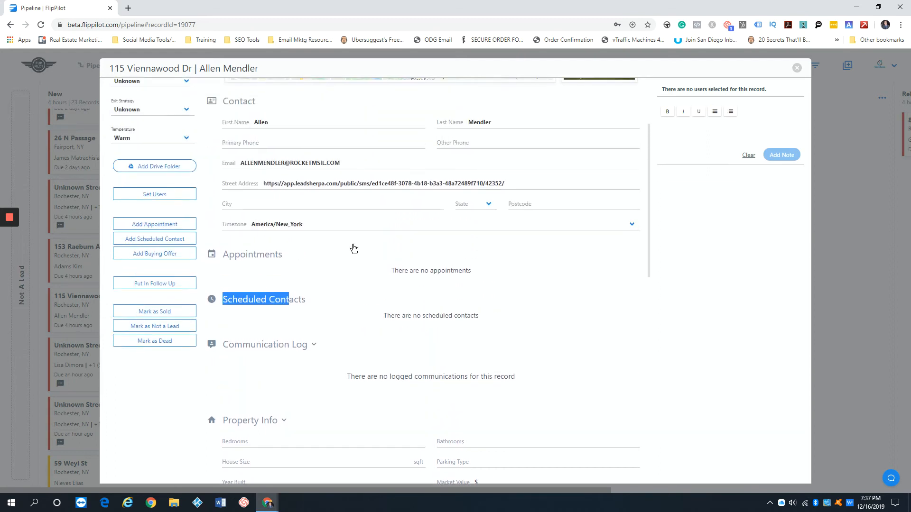
{"action": "scroll", "coordinate": [351, 223], "scroll_direction": "down", "scroll_amount": 2}
{"action": "scroll", "coordinate": [345, 230], "scroll_direction": "up", "scroll_amount": 2}
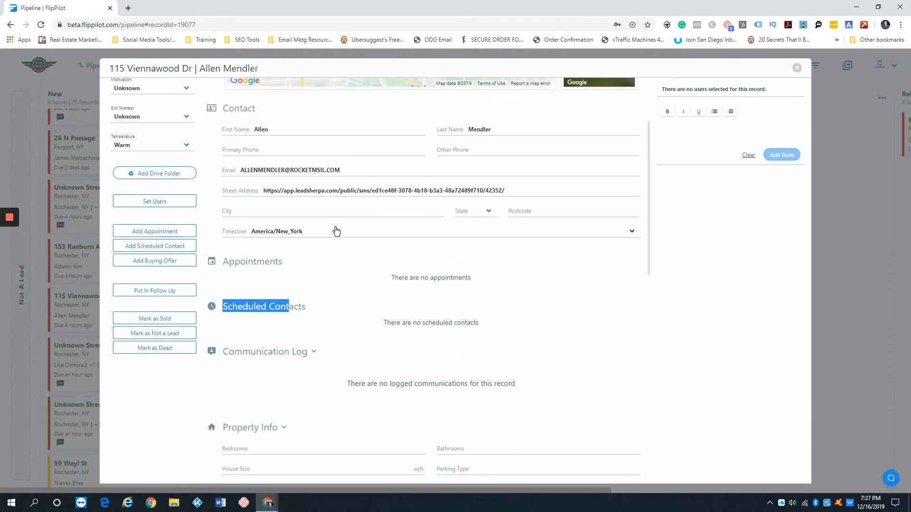
{"action": "scroll", "coordinate": [336, 231], "scroll_direction": "down", "scroll_amount": 4}
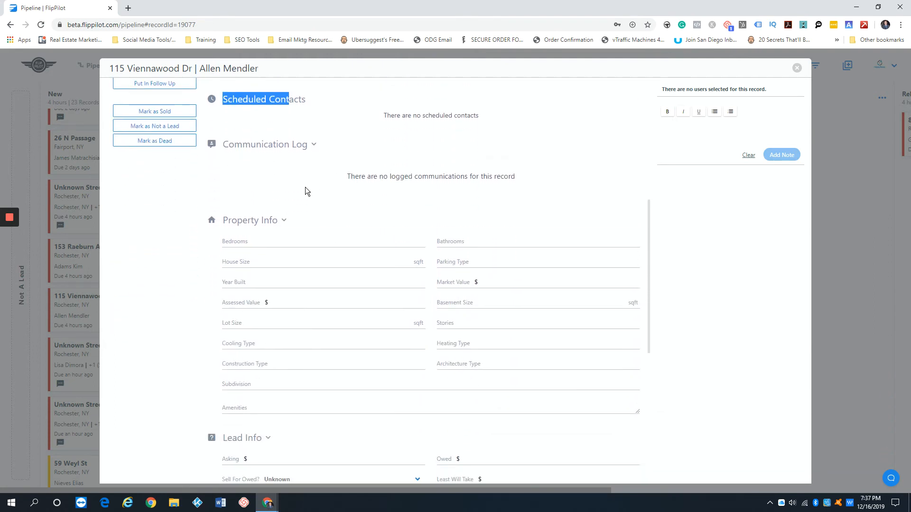
{"action": "scroll", "coordinate": [305, 187], "scroll_direction": "up", "scroll_amount": 1}
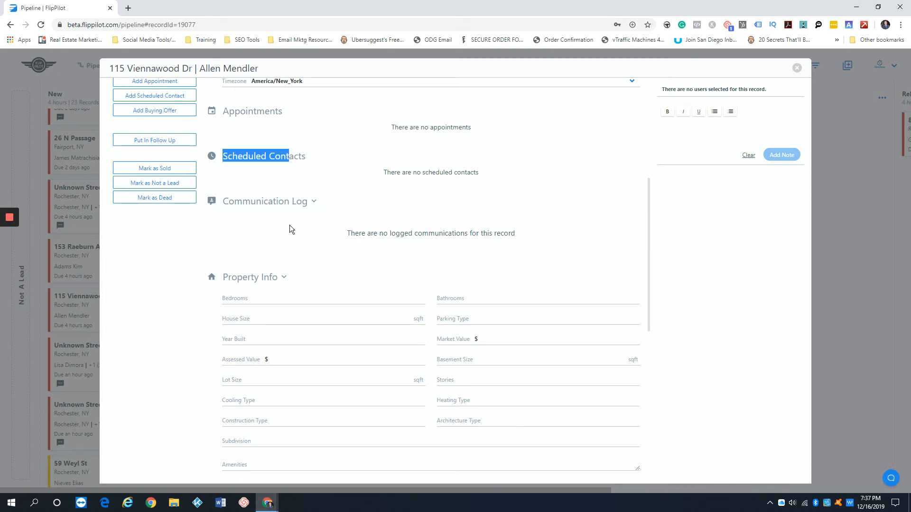
{"action": "scroll", "coordinate": [263, 226], "scroll_direction": "up", "scroll_amount": 2}
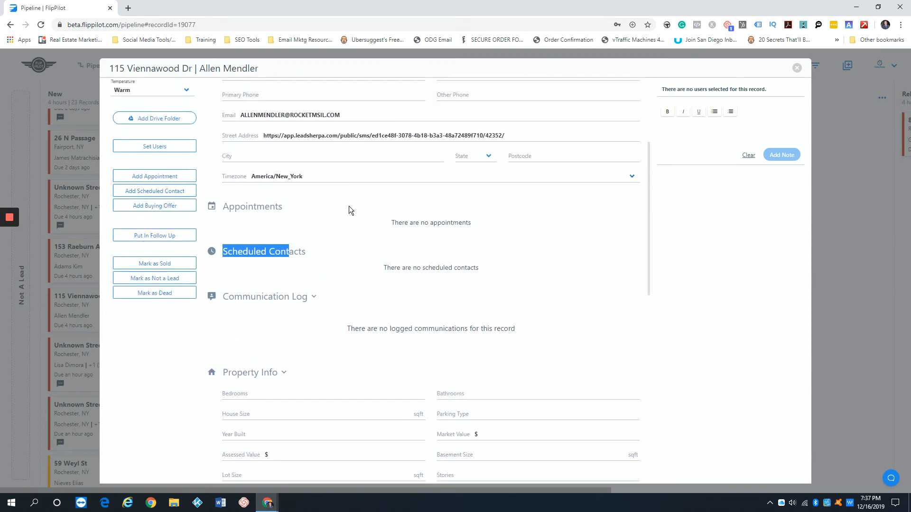
{"action": "scroll", "coordinate": [351, 202], "scroll_direction": "up", "scroll_amount": 2}
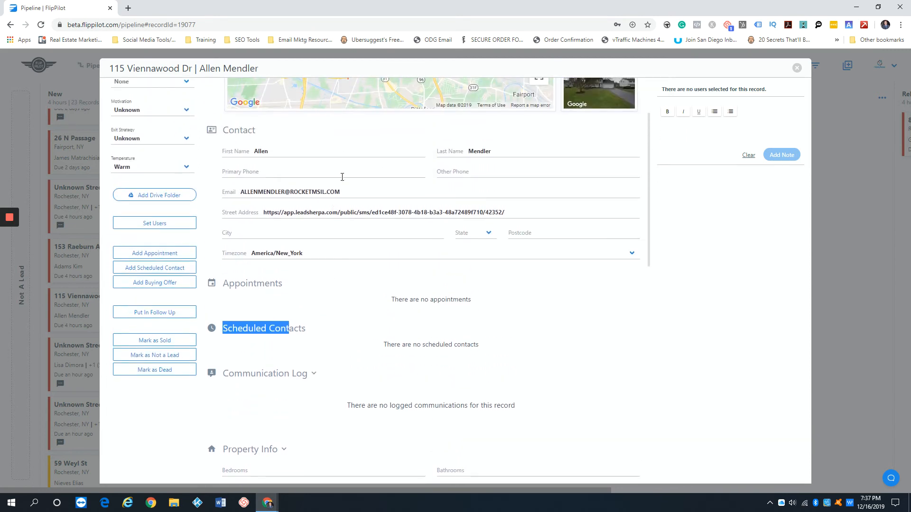
- Enter a new primary phone number for the lead and save it
{"action": "left_click", "coordinate": [310, 172]}
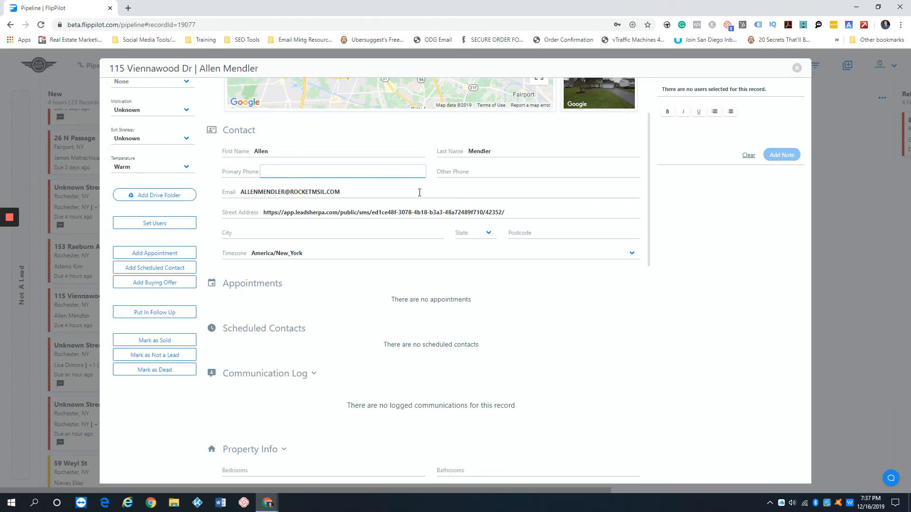
{"action": "left_click", "coordinate": [409, 126]}
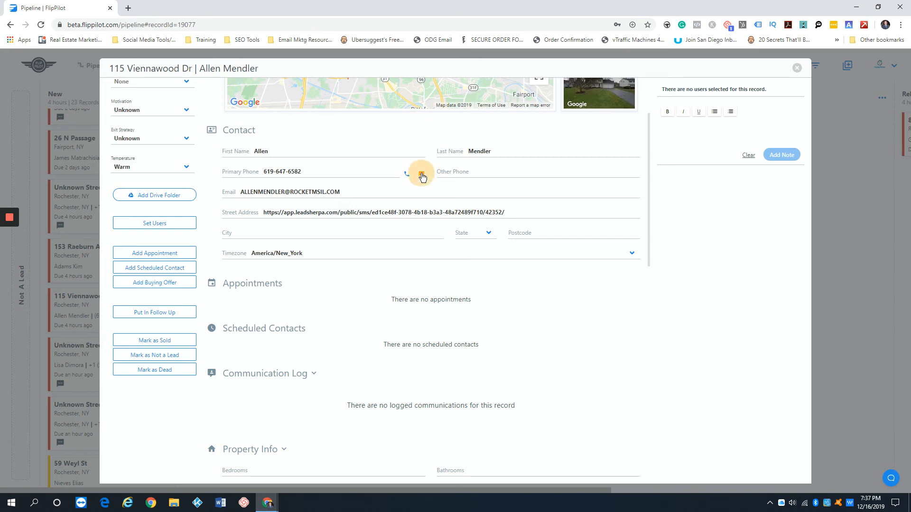
- Open the primary phone's SMS popup, view the sending numbers, then dismiss it
{"action": "left_click", "coordinate": [422, 175]}
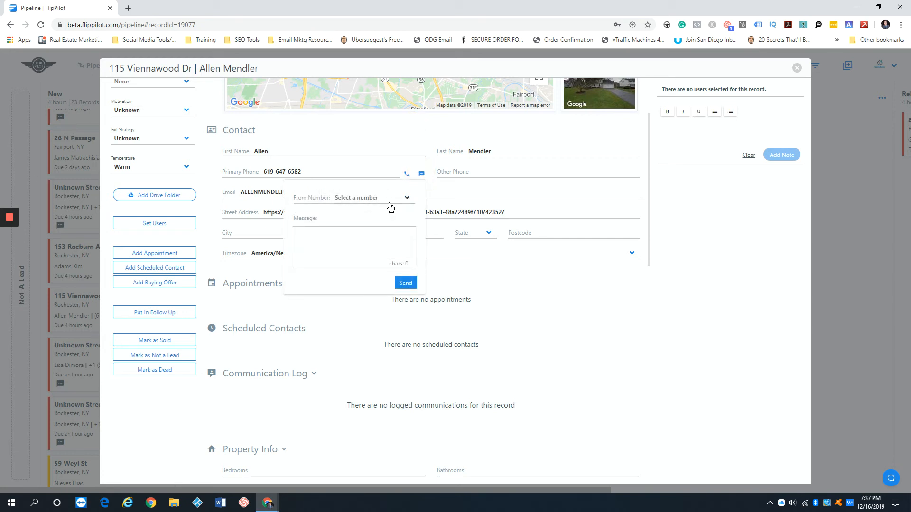
{"action": "left_click", "coordinate": [388, 199]}
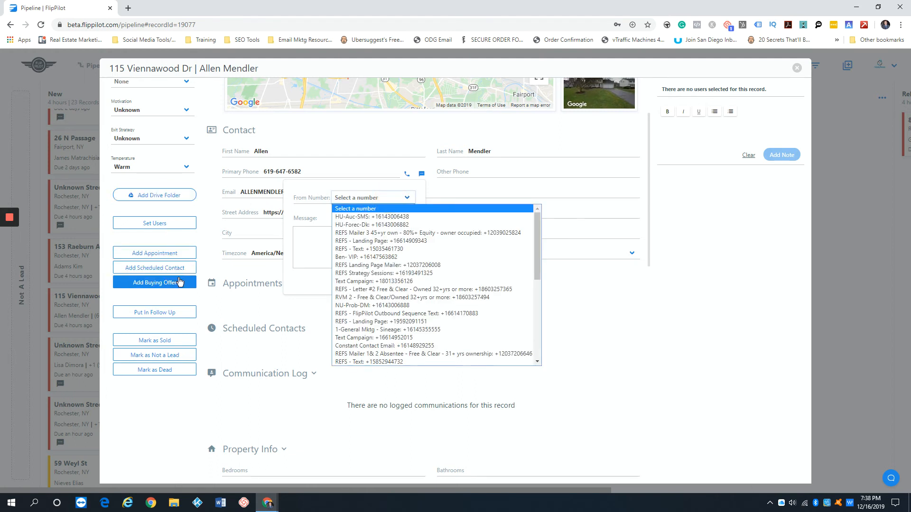
{"action": "left_click", "coordinate": [215, 300]}
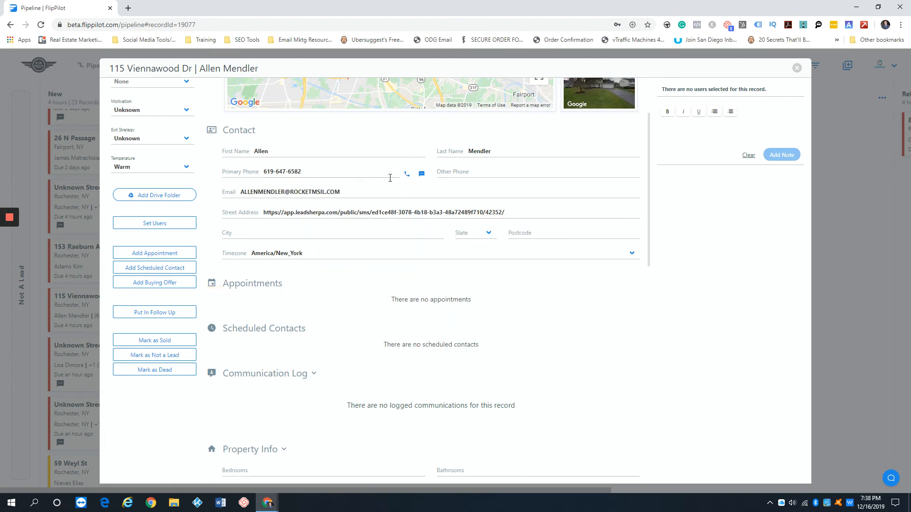
- Reopen the SMS popup, draft 'dfsdf' with no sending number, and close it unsent
{"action": "left_click", "coordinate": [421, 174]}
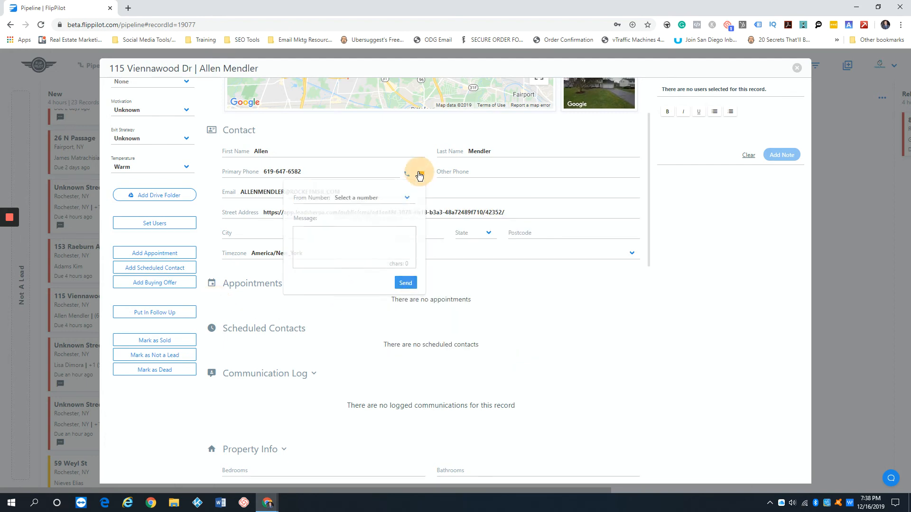
{"action": "left_click", "coordinate": [383, 197]}
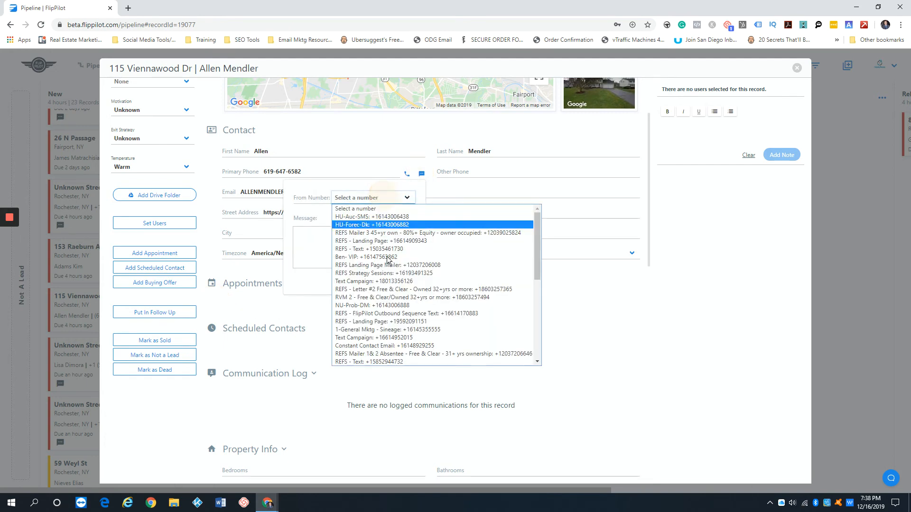
{"action": "left_click", "coordinate": [289, 215]}
{"action": "left_click", "coordinate": [316, 247]}
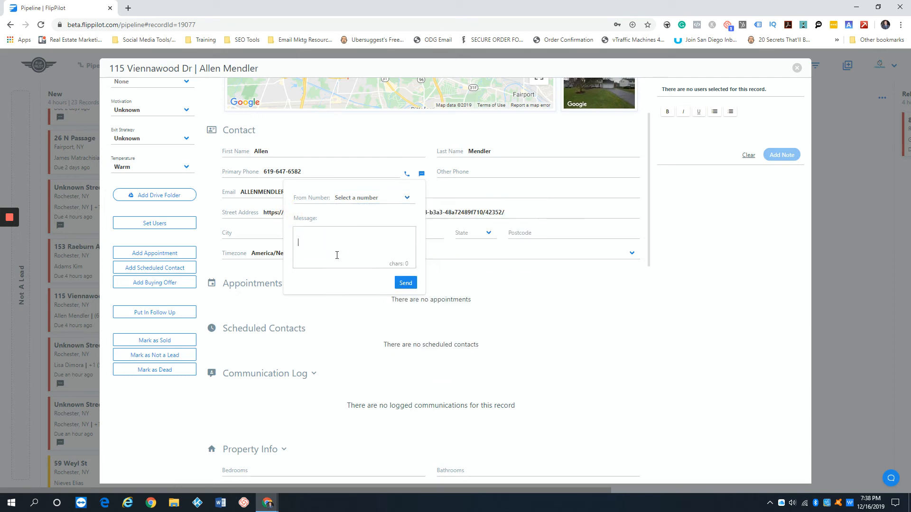
{"action": "type", "text": "dfsdf"}
{"action": "key", "text": "BackSpace"}
{"action": "key", "text": "BackSpace"}
{"action": "key", "text": "BackSpace"}
{"action": "key", "text": "BackSpace"}
{"action": "key", "text": "BackSpace"}
{"action": "left_click", "coordinate": [653, 291]}
- Scroll down to Property Info and collapse that section
{"action": "scroll", "coordinate": [407, 303], "scroll_direction": "down", "scroll_amount": 1}
{"action": "scroll", "coordinate": [407, 303], "scroll_direction": "down", "scroll_amount": 2}
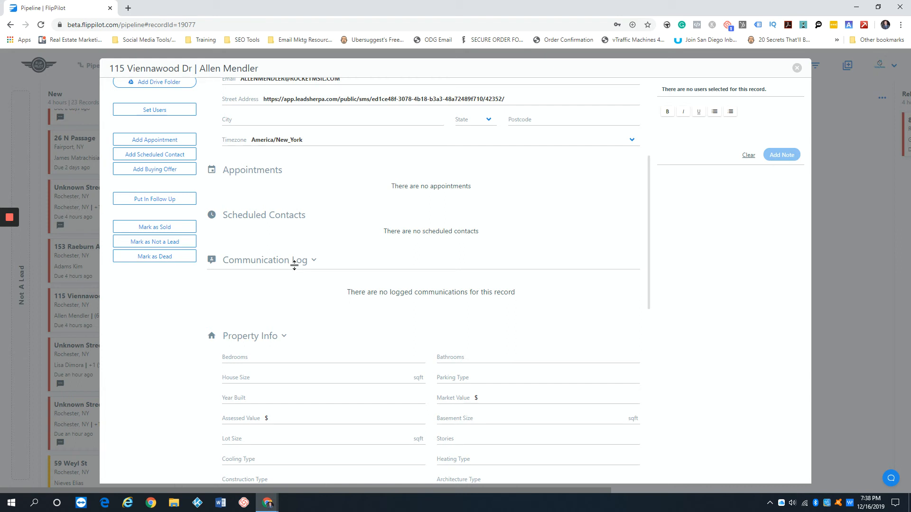
{"action": "scroll", "coordinate": [296, 266], "scroll_direction": "down", "scroll_amount": 2}
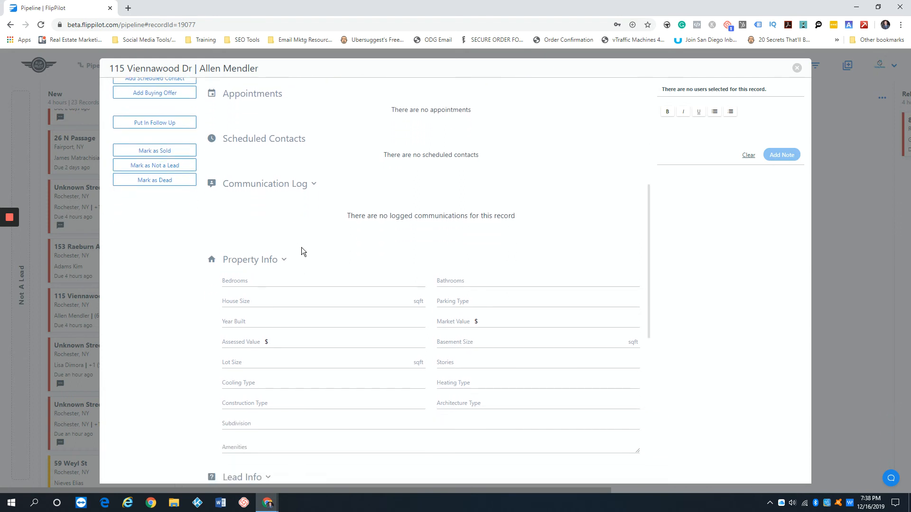
{"action": "scroll", "coordinate": [303, 251], "scroll_direction": "down", "scroll_amount": 2}
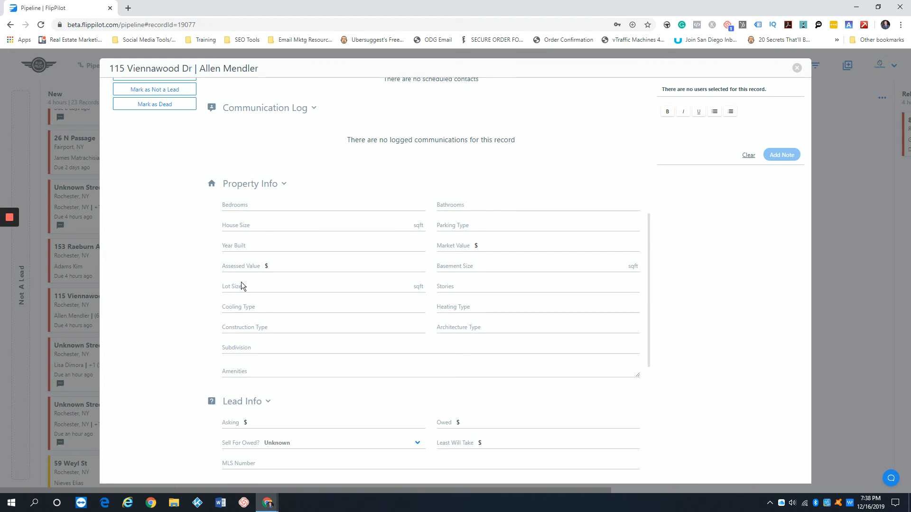
{"action": "scroll", "coordinate": [290, 314], "scroll_direction": "down", "scroll_amount": 1}
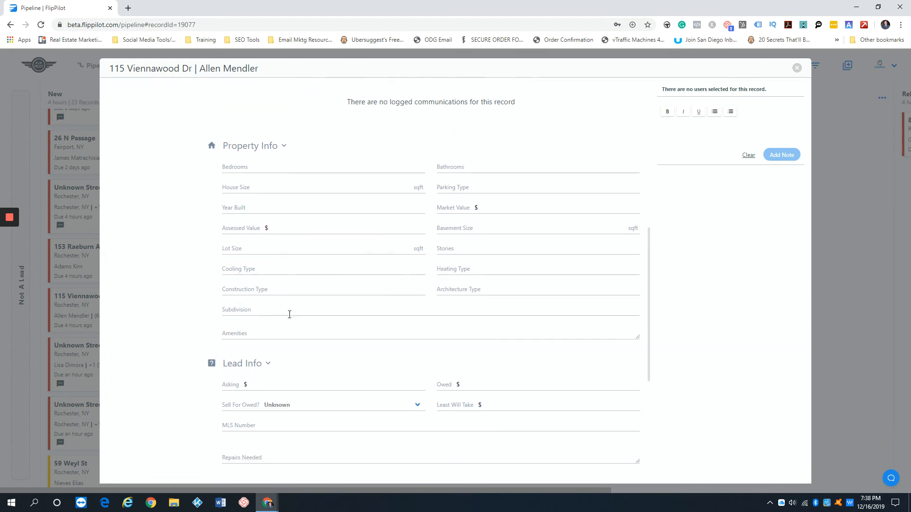
{"action": "left_click", "coordinate": [283, 144]}
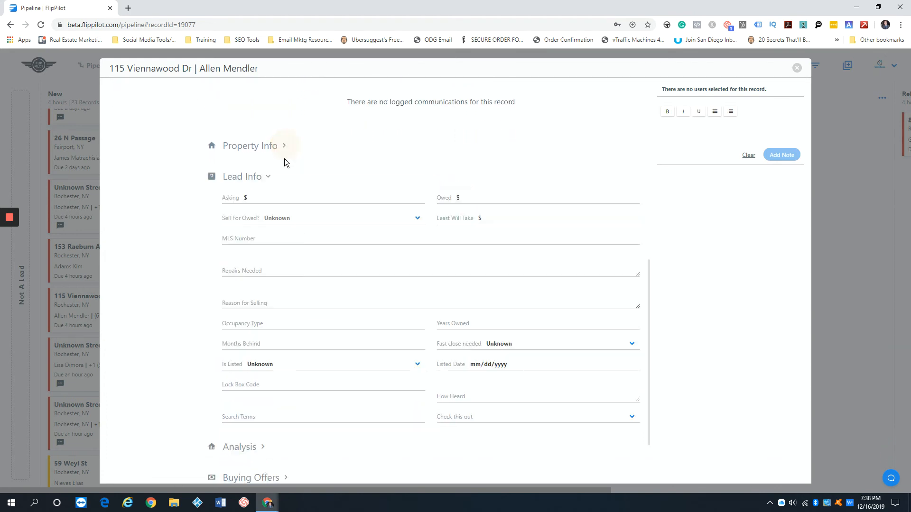
{"action": "left_click", "coordinate": [284, 145]}
{"action": "left_click", "coordinate": [285, 145]}
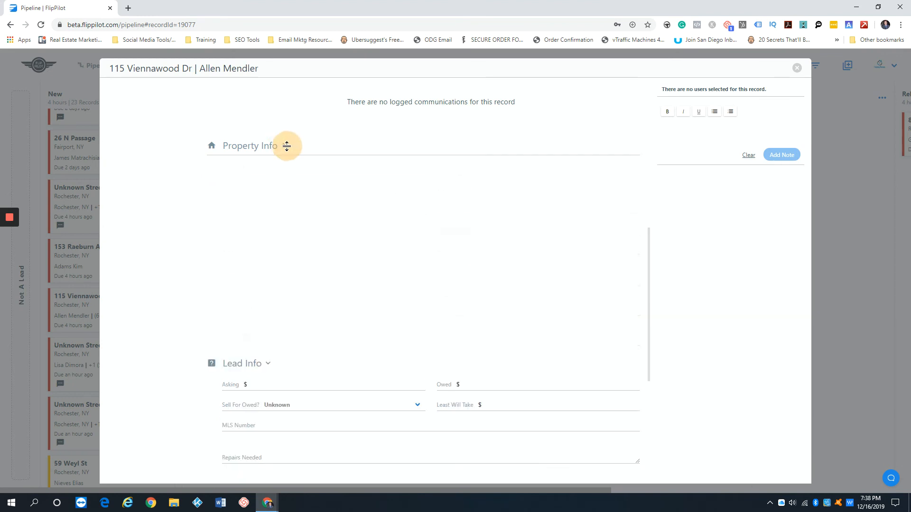
- Check Owed, MLS Number, Repairs Needed, Occupancy Type, Is Listed (Unknown), then collapse Lead Info
{"action": "scroll", "coordinate": [188, 215], "scroll_direction": "down", "scroll_amount": 2}
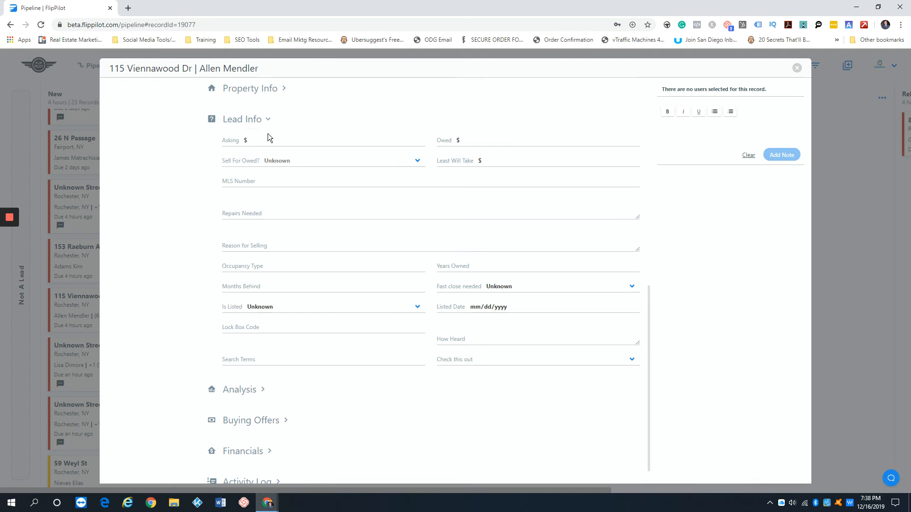
{"action": "left_click", "coordinate": [480, 141]}
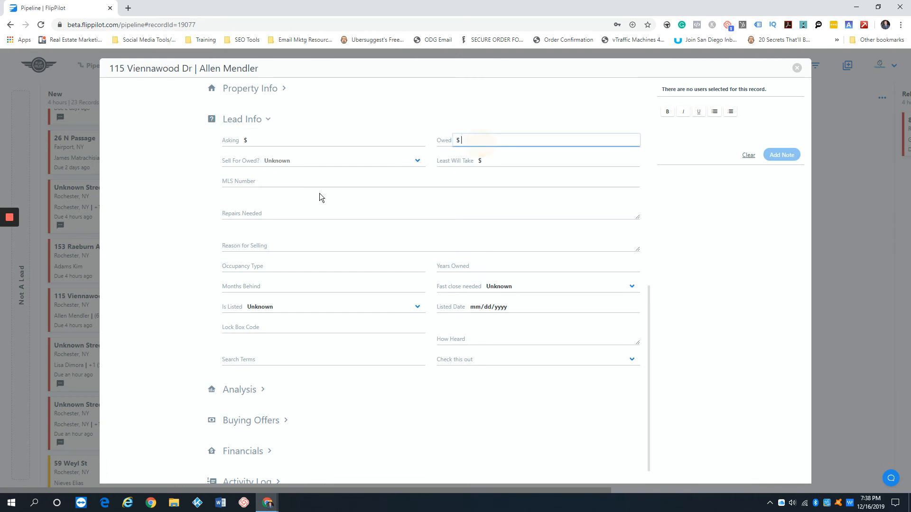
{"action": "left_click", "coordinate": [278, 183]}
{"action": "scroll", "coordinate": [303, 171], "scroll_direction": "down", "scroll_amount": 1}
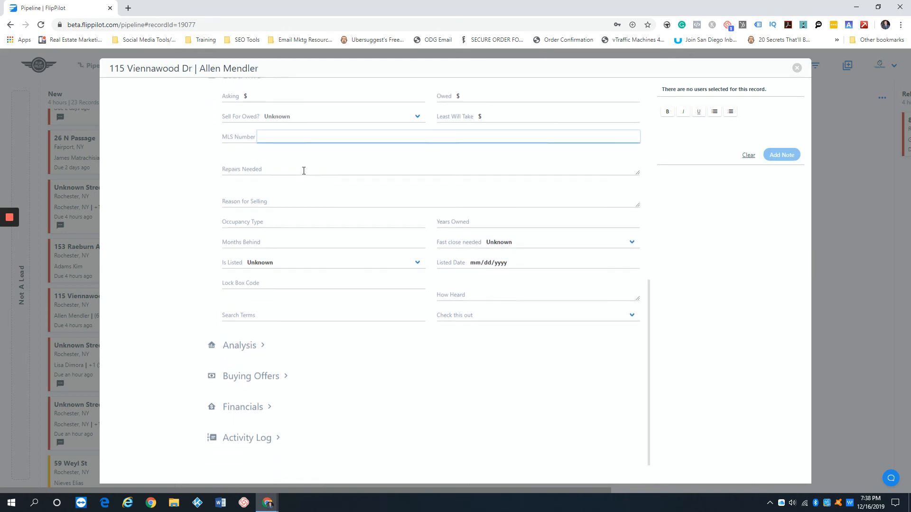
{"action": "scroll", "coordinate": [280, 189], "scroll_direction": "up", "scroll_amount": 1}
{"action": "left_click", "coordinate": [285, 189]}
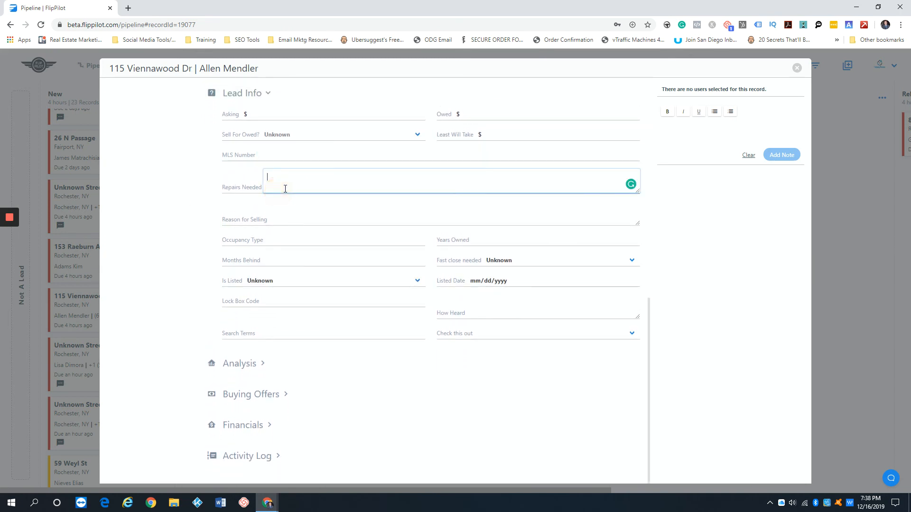
{"action": "left_click", "coordinate": [176, 212]}
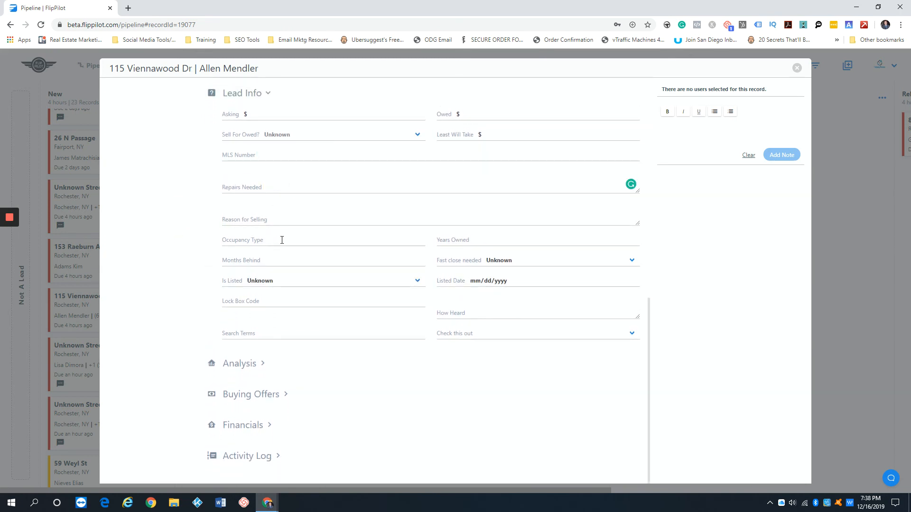
{"action": "left_click", "coordinate": [282, 240]}
{"action": "left_click", "coordinate": [308, 287]}
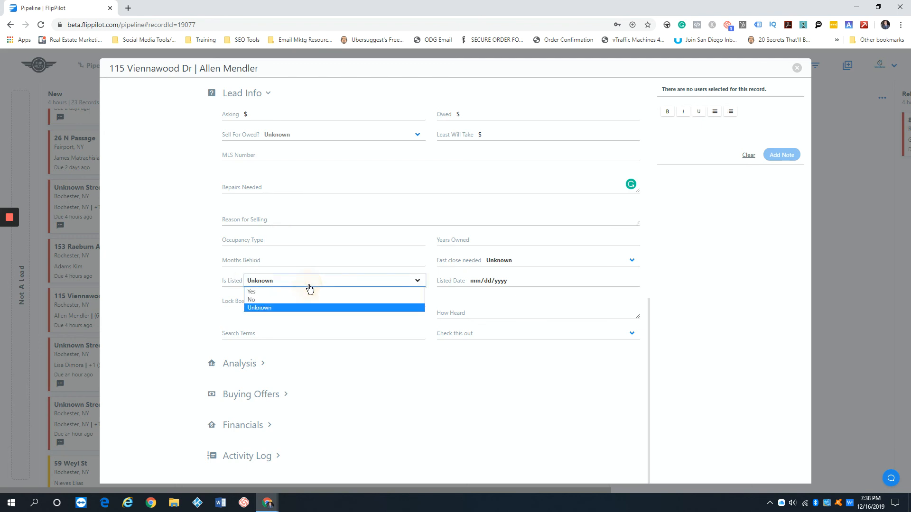
{"action": "left_click", "coordinate": [186, 245]}
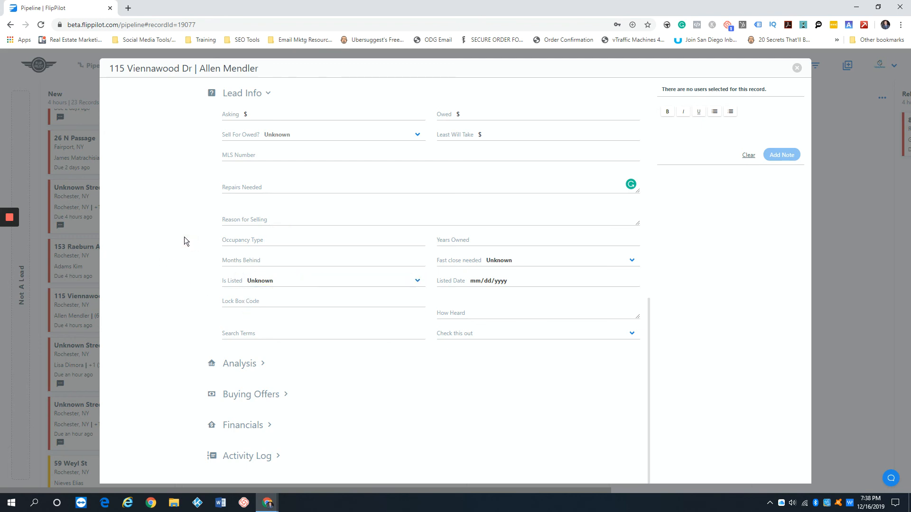
{"action": "left_click", "coordinate": [270, 92]}
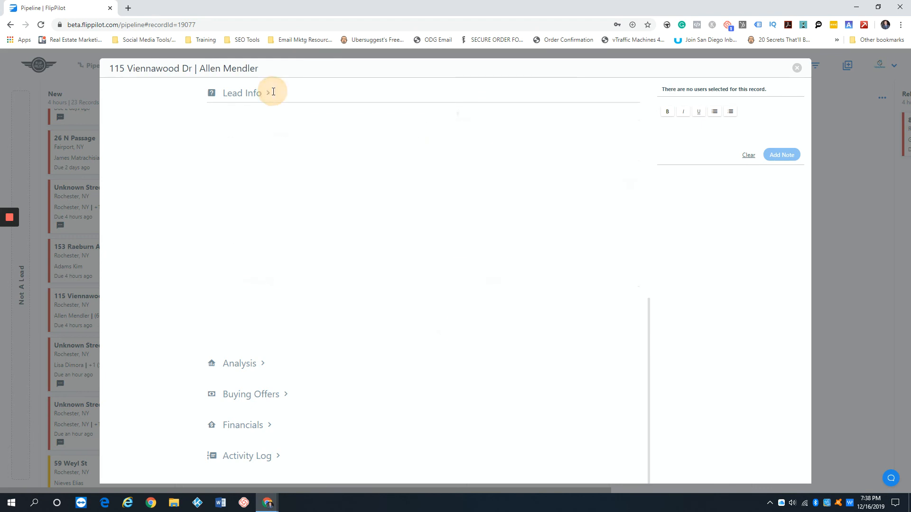
- Expand and collapse Analysis, expand Buying Offers, Financials and Activity Log, then scroll to top
{"action": "left_click", "coordinate": [263, 364]}
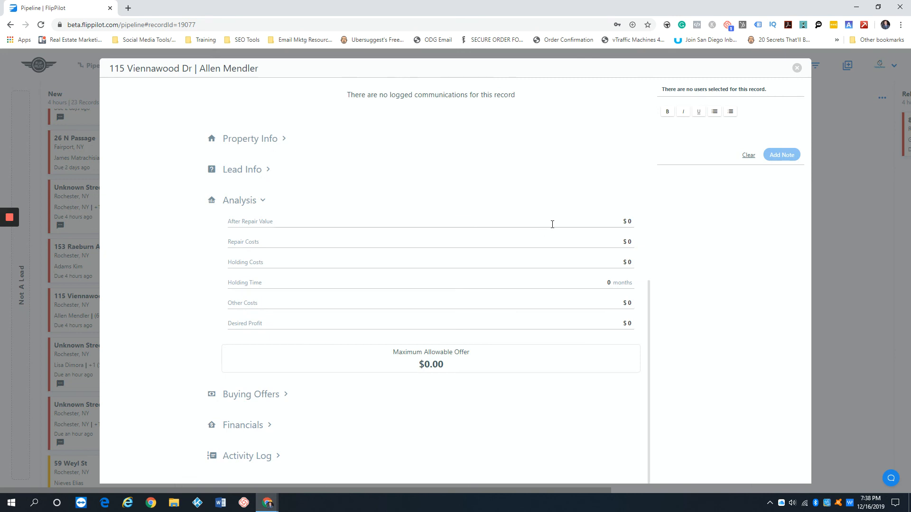
{"action": "left_click", "coordinate": [263, 200]}
{"action": "left_click", "coordinate": [285, 394]}
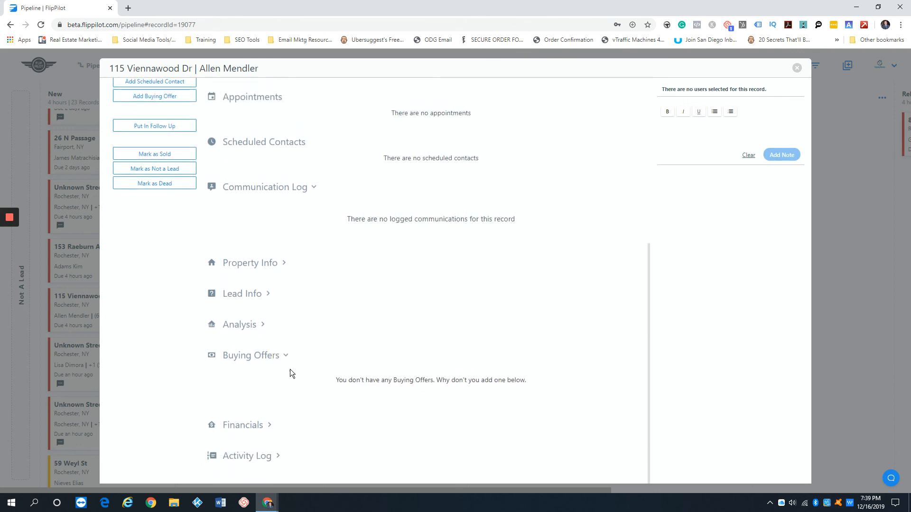
{"action": "left_click", "coordinate": [269, 425]}
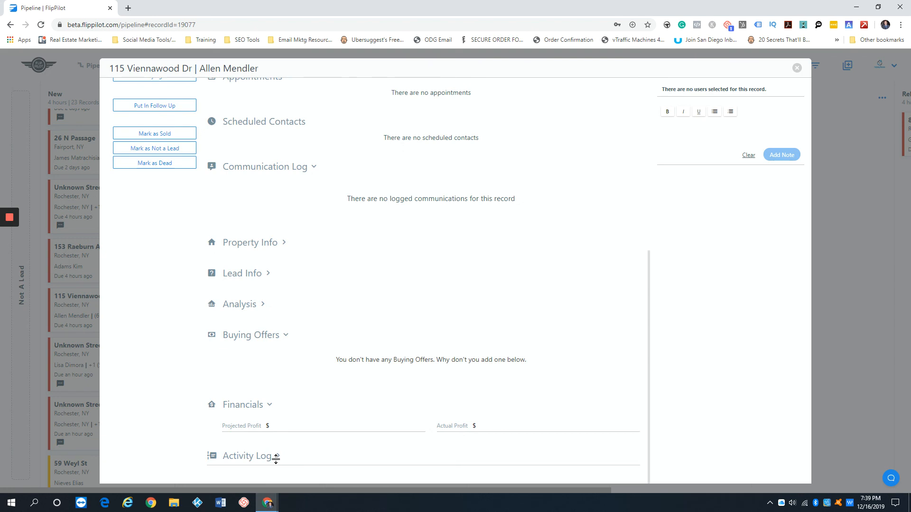
{"action": "left_click", "coordinate": [275, 457]}
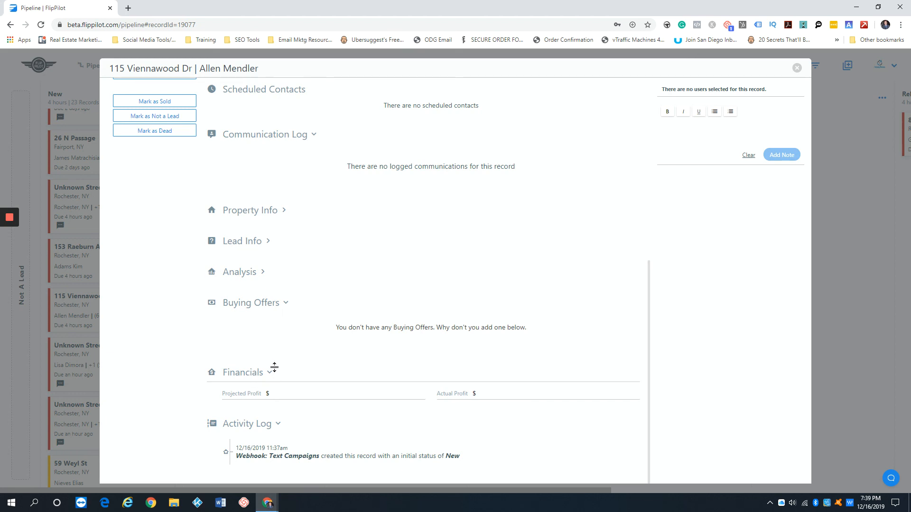
{"action": "scroll", "coordinate": [277, 360], "scroll_direction": "up", "scroll_amount": 2}
{"action": "scroll", "coordinate": [279, 351], "scroll_direction": "up", "scroll_amount": 5}
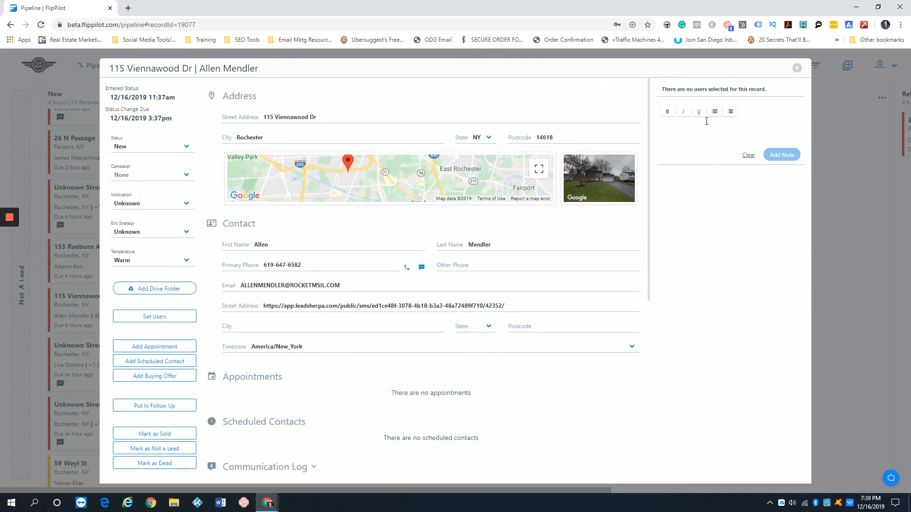
- Write the note 'dsfsdfsdfsdfsdf' on the lead and point out its 12/16/2019 7:39pm date
{"action": "left_click", "coordinate": [692, 135]}
{"action": "type", "text": "dsfsdfsdfsdfsdf"}
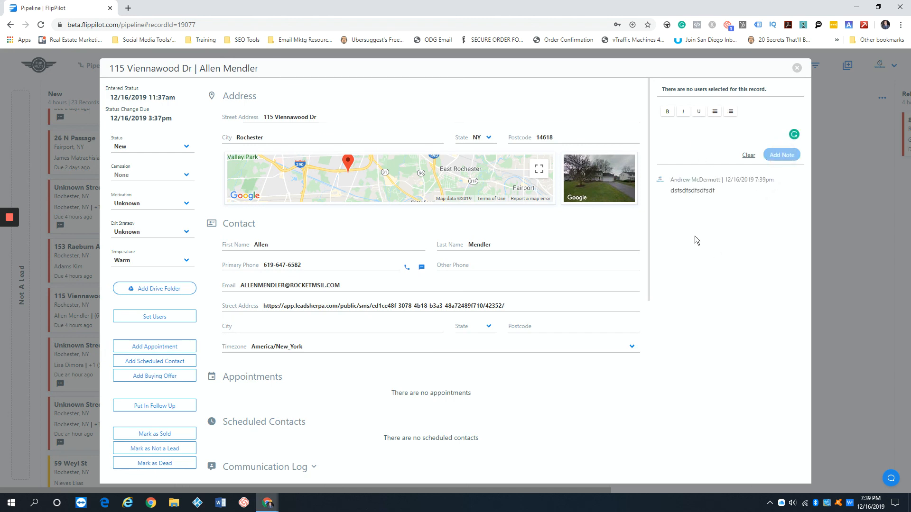
{"action": "double_click", "coordinate": [736, 180]}
{"action": "left_click", "coordinate": [743, 231]}
{"action": "scroll", "coordinate": [431, 207], "scroll_direction": "down", "scroll_amount": 2}
{"action": "scroll", "coordinate": [437, 216], "scroll_direction": "up", "scroll_amount": 3}
{"action": "scroll", "coordinate": [438, 216], "scroll_direction": "down", "scroll_amount": 1}
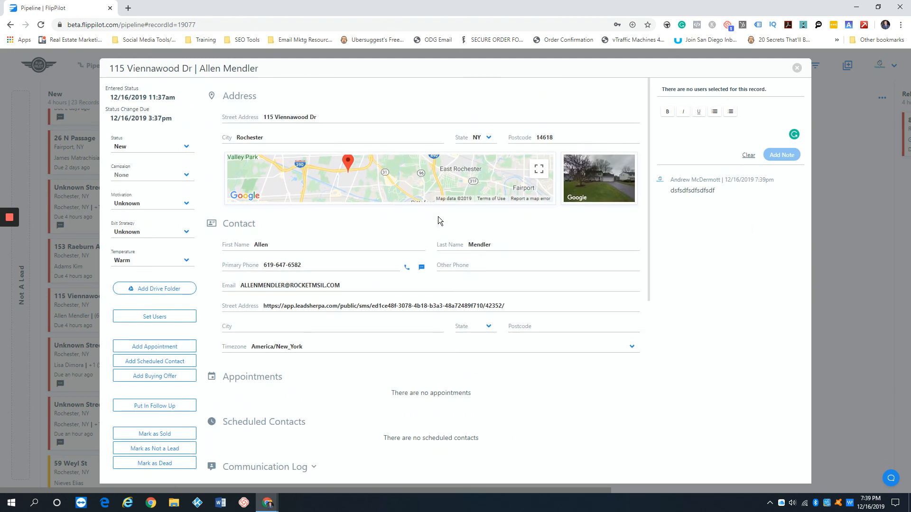